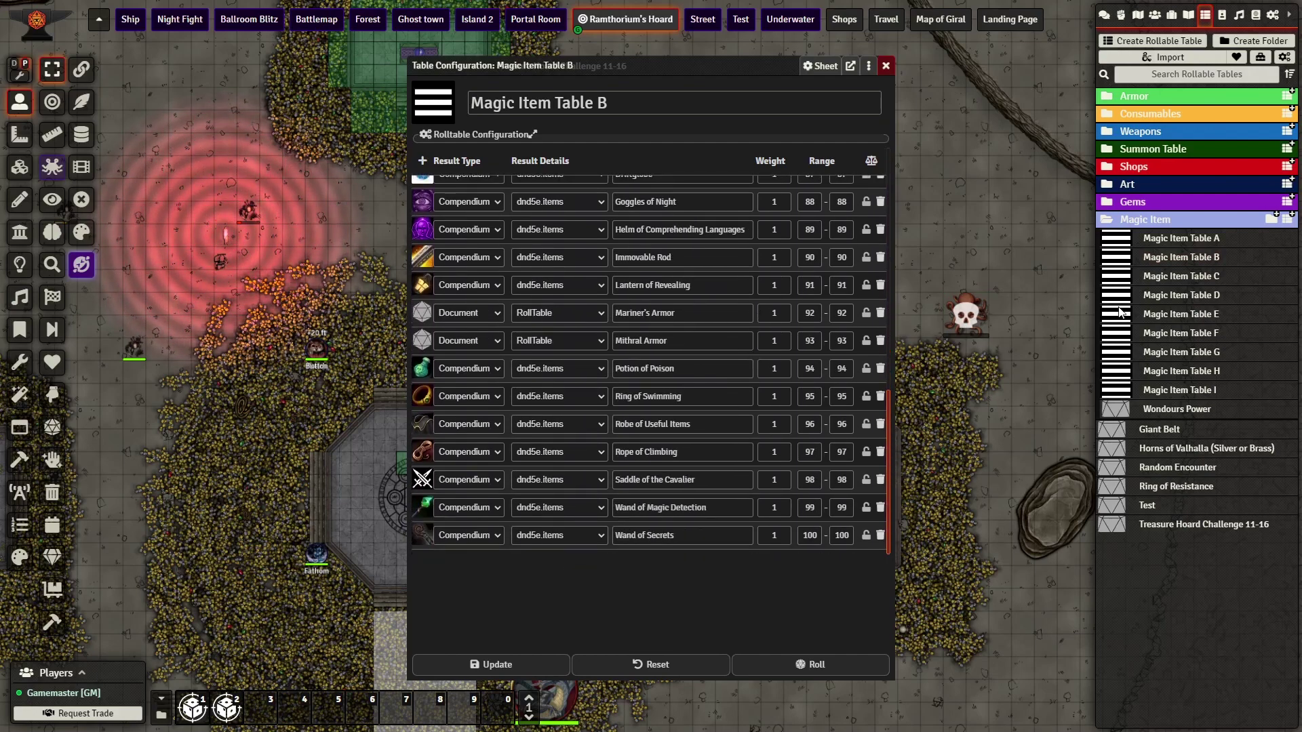
# Examine the entries of Magic Item Table C and open Magic Item Table E
pyautogui.click(1205, 283)
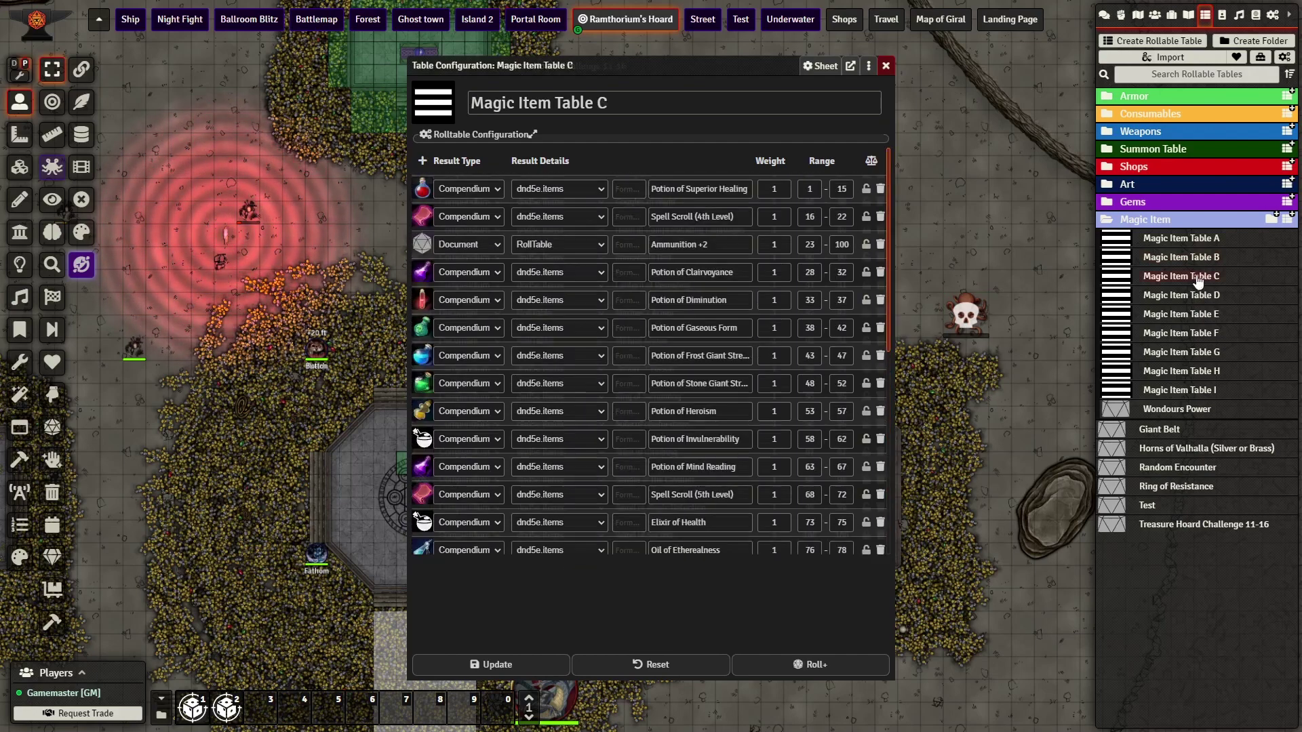
pyautogui.scroll(-15, 715, 298)
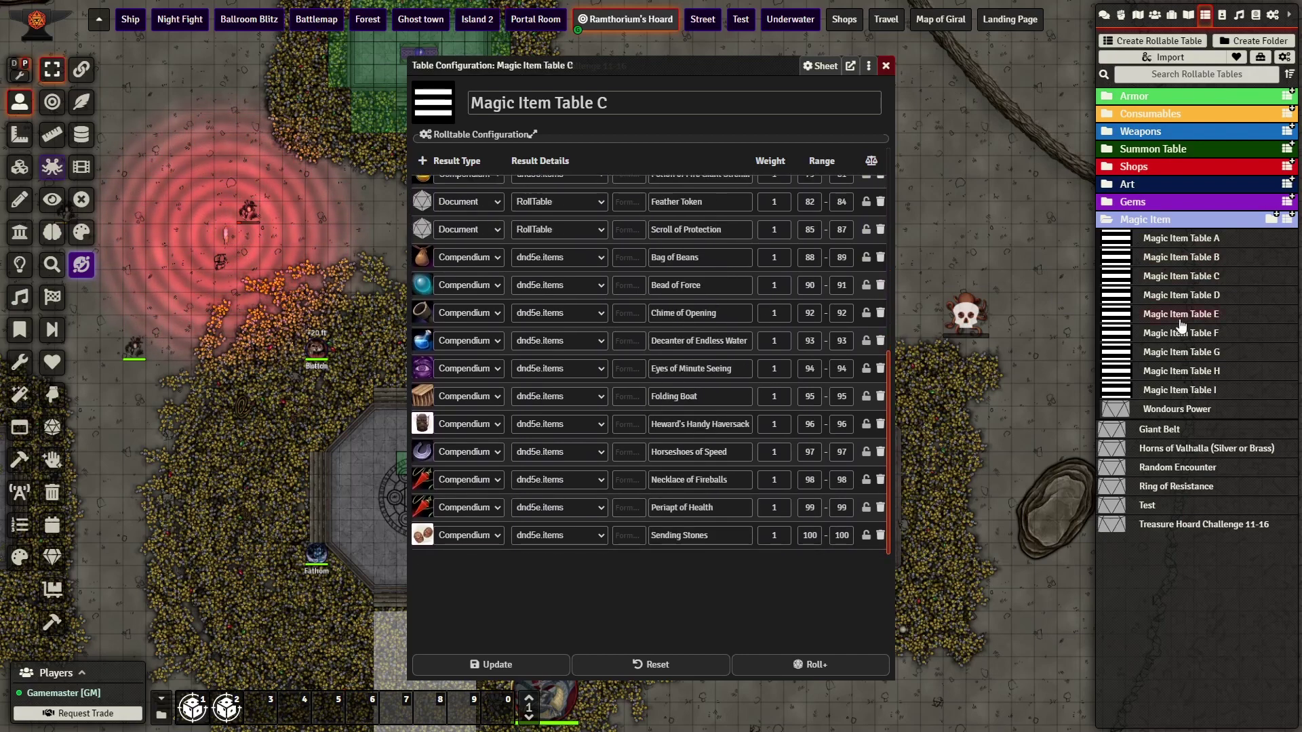
pyautogui.click(1158, 314)
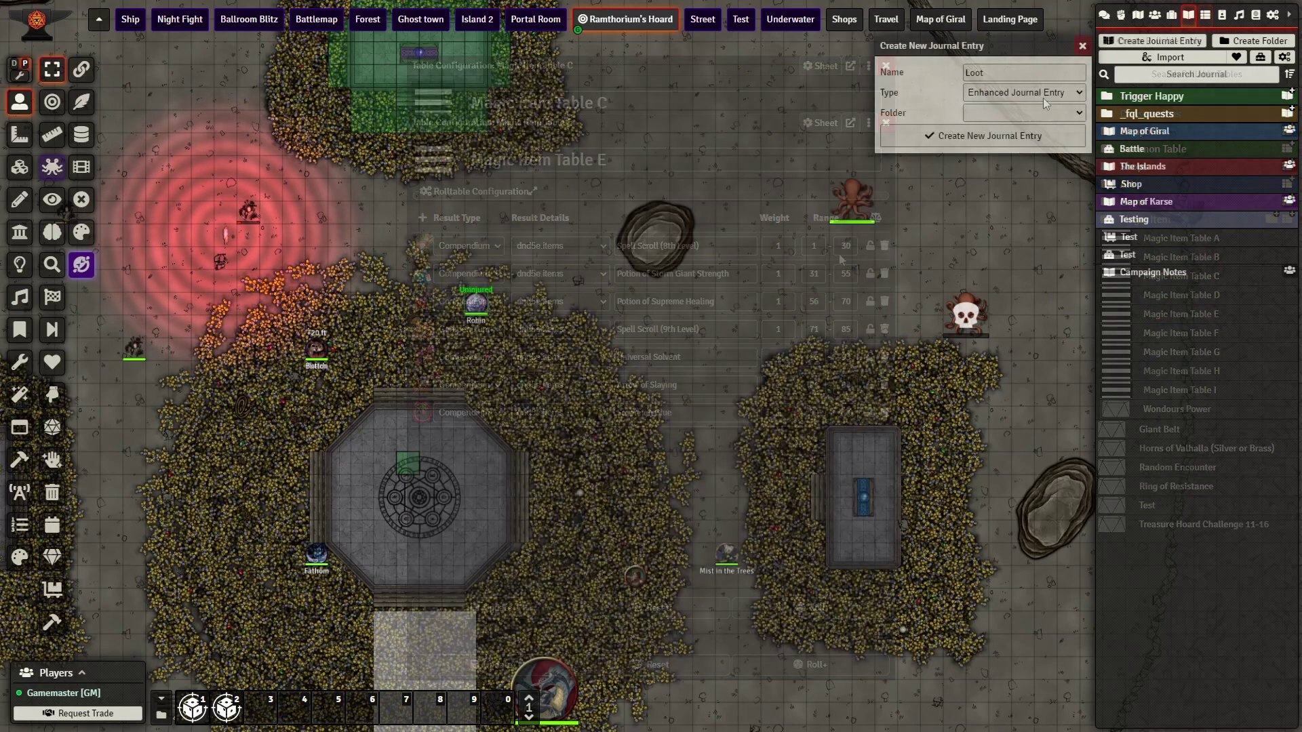
# Create a journal entry named Loot with the Loot type and close its sheet
pyautogui.click(1032, 97)
pyautogui.click(977, 144)
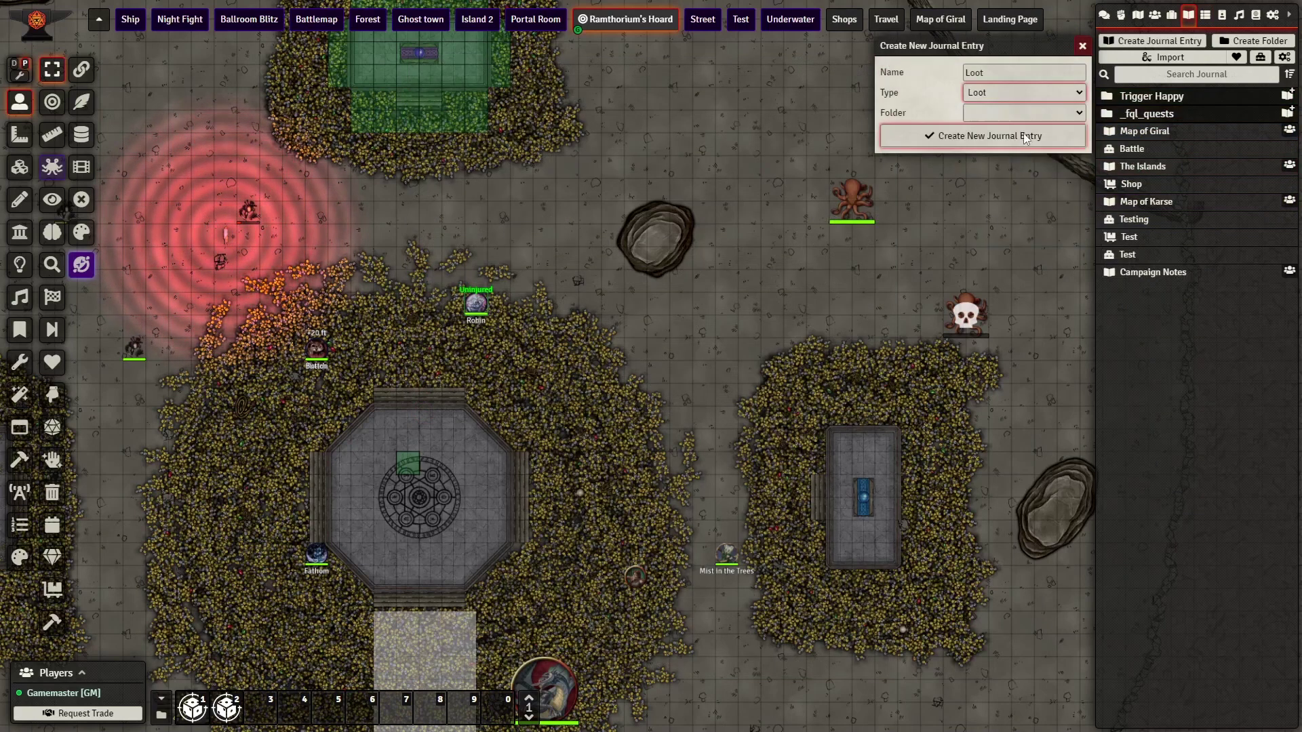
pyautogui.click(1038, 95)
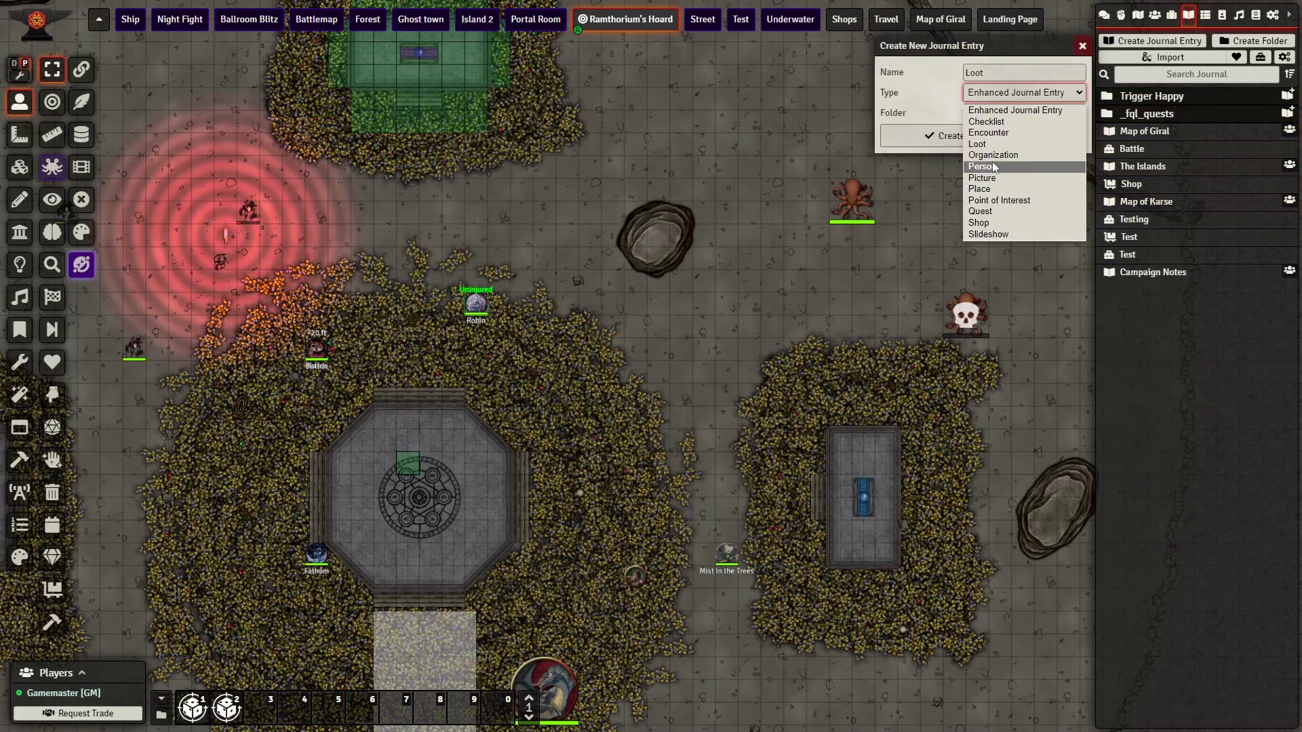
pyautogui.click(986, 144)
pyautogui.click(1024, 137)
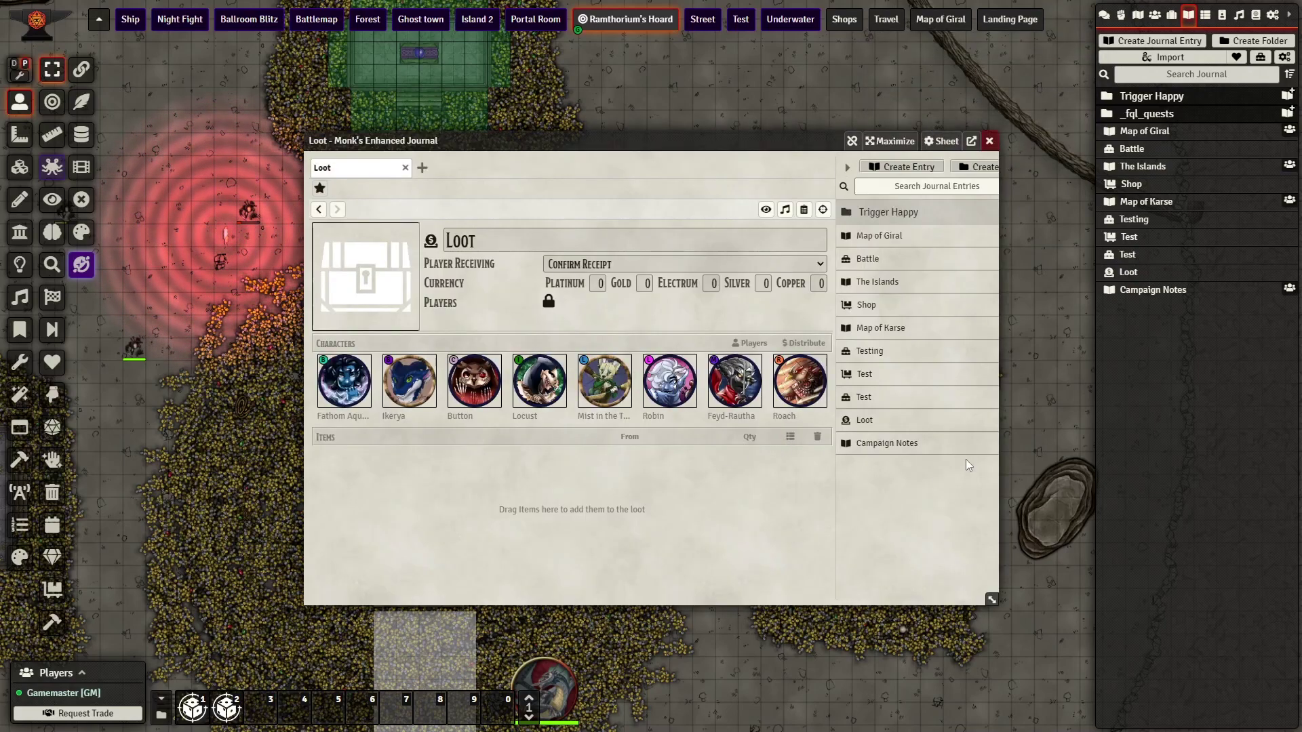
pyautogui.click(991, 140)
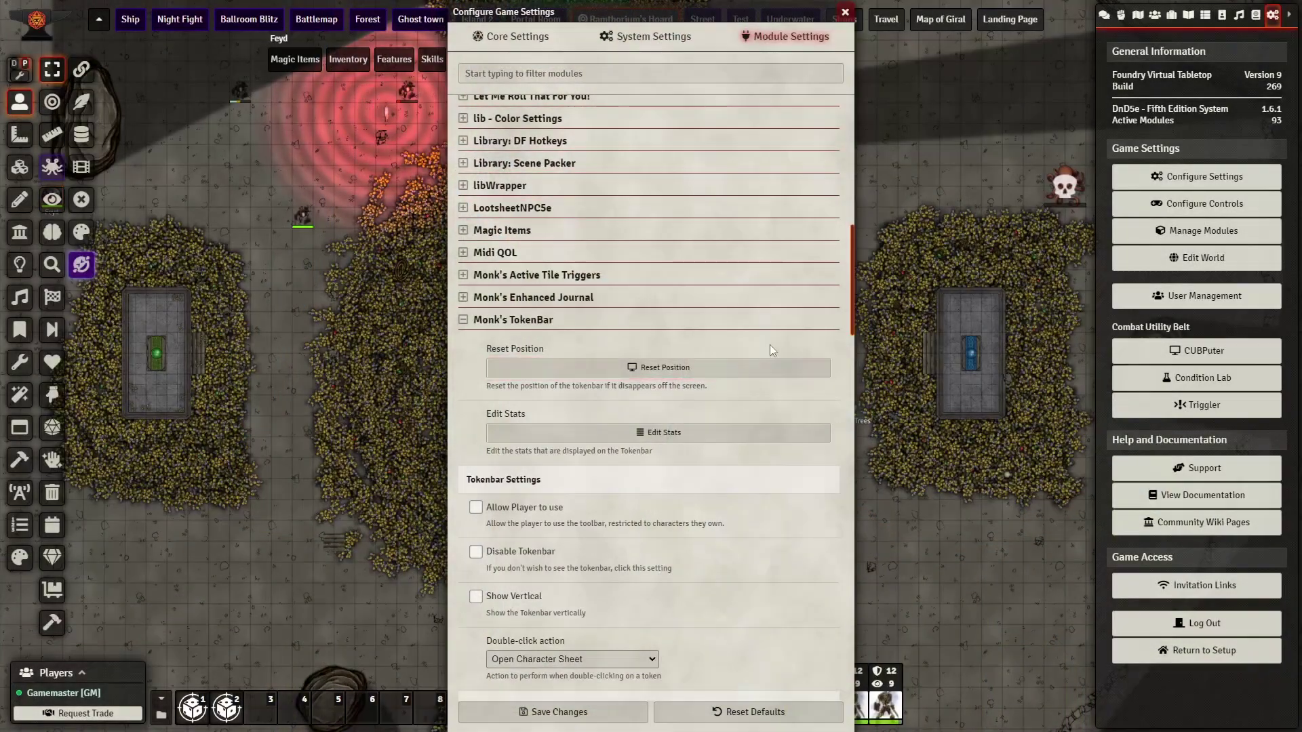
# Review the Monk's TokenBar module settings down to the After Combat Settings
pyautogui.scroll(-5, 716, 325)
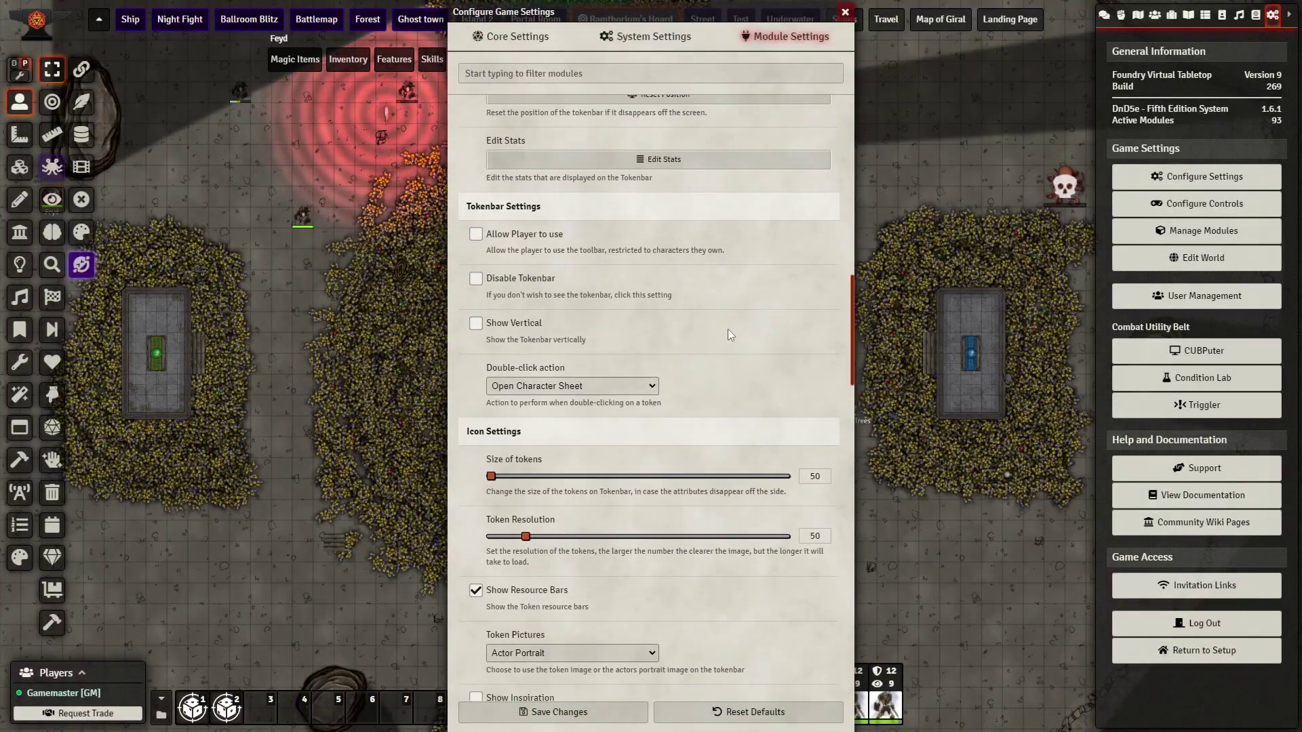
pyautogui.scroll(-5, 736, 328)
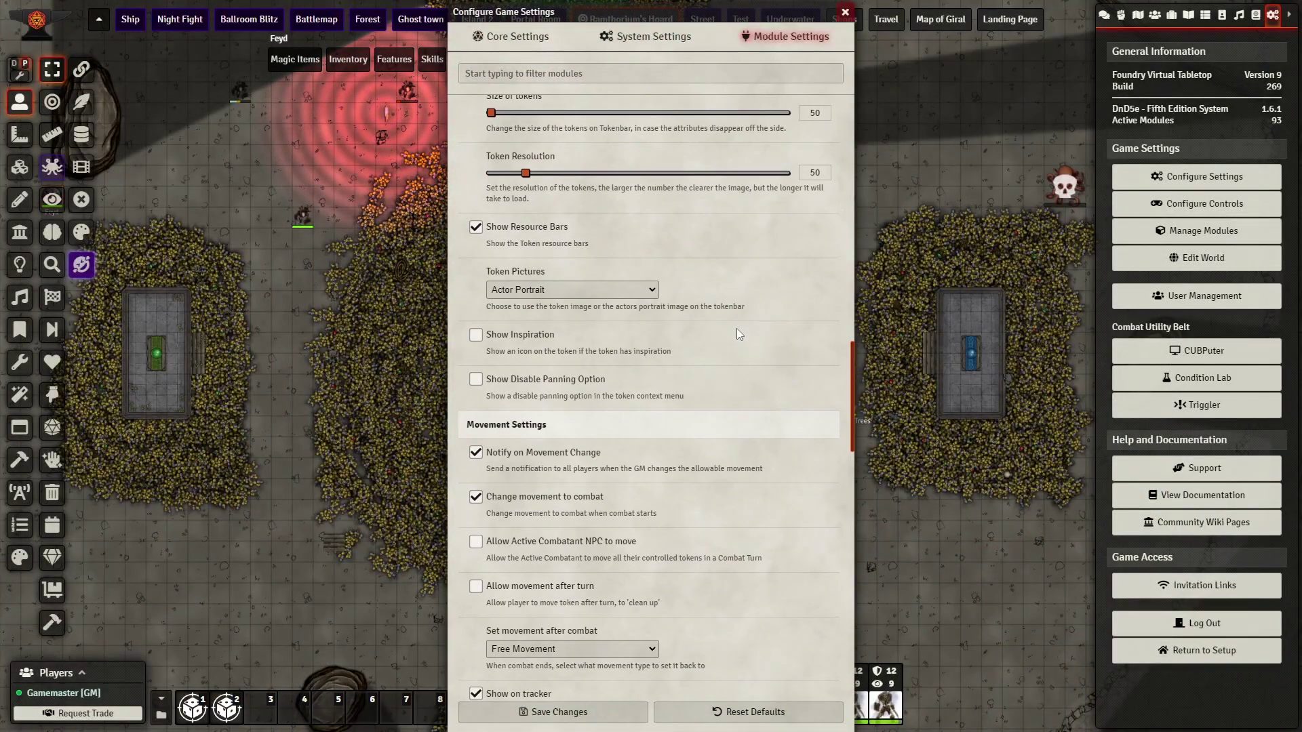
pyautogui.scroll(-5, 737, 333)
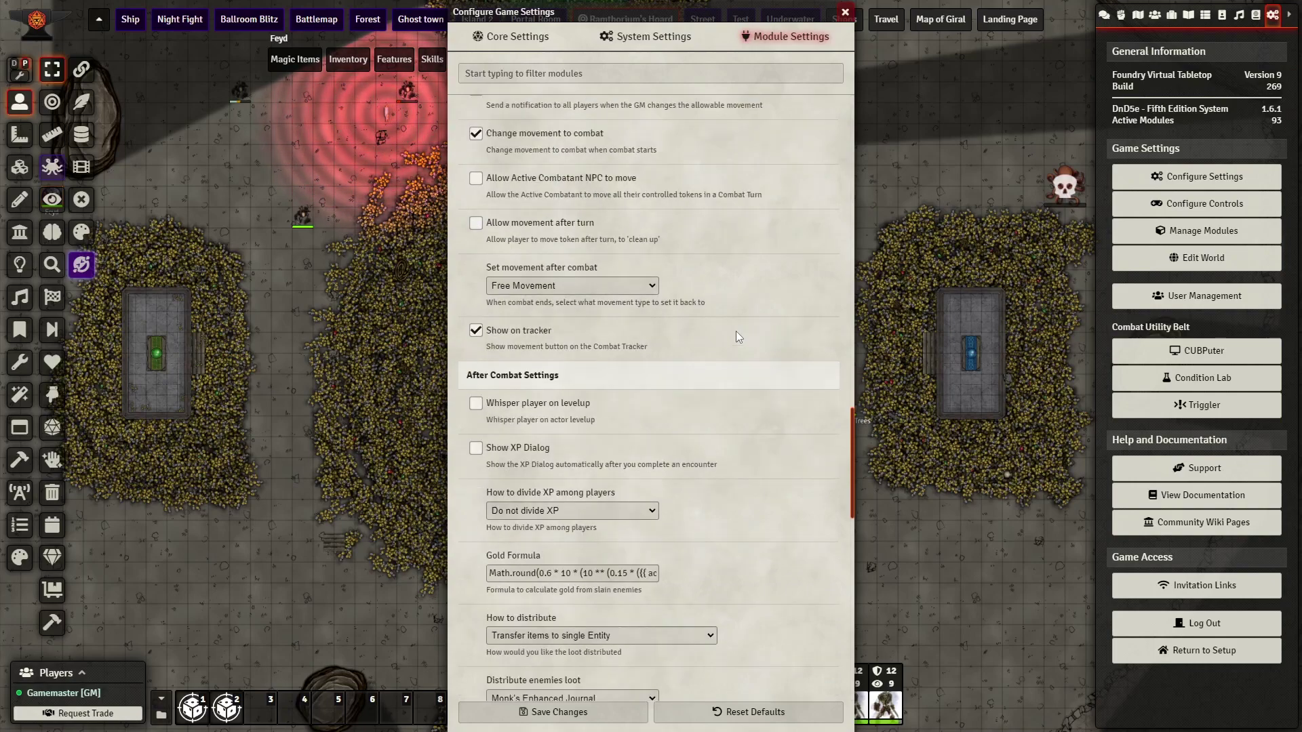
pyautogui.scroll(-4, 738, 336)
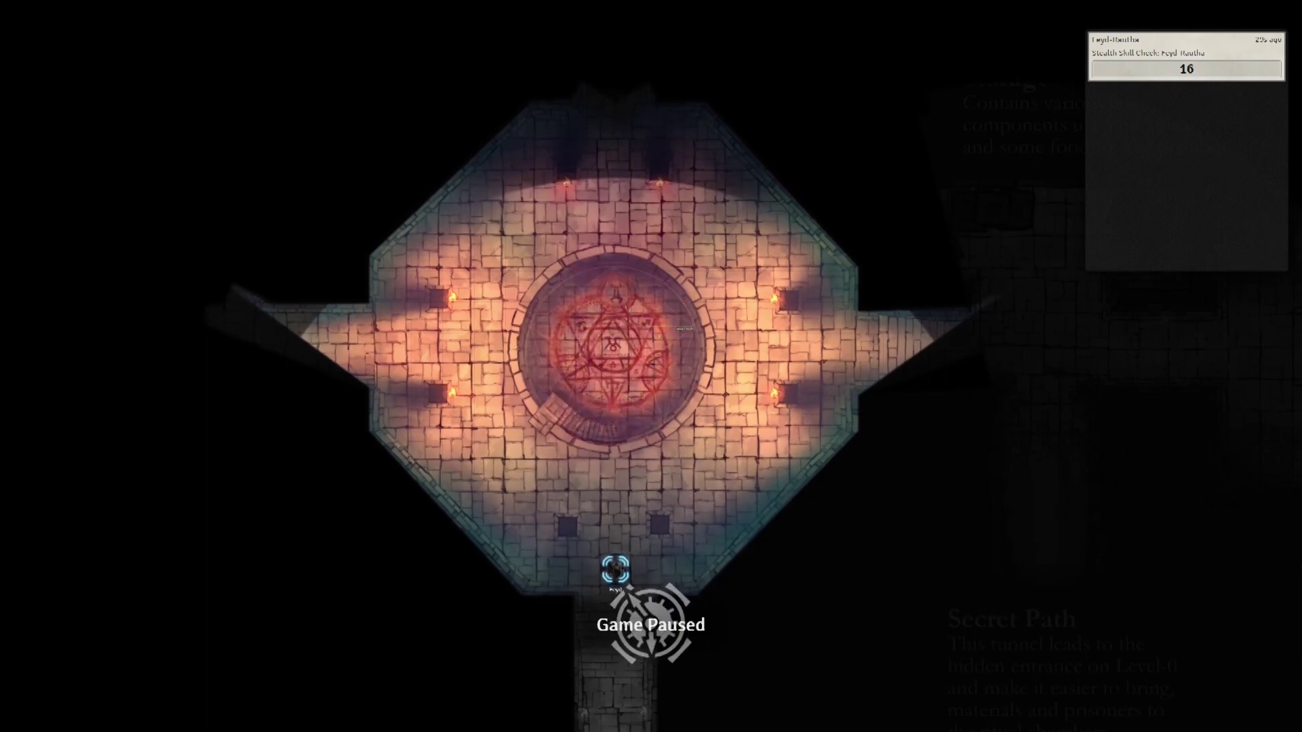
pyautogui.press('space')
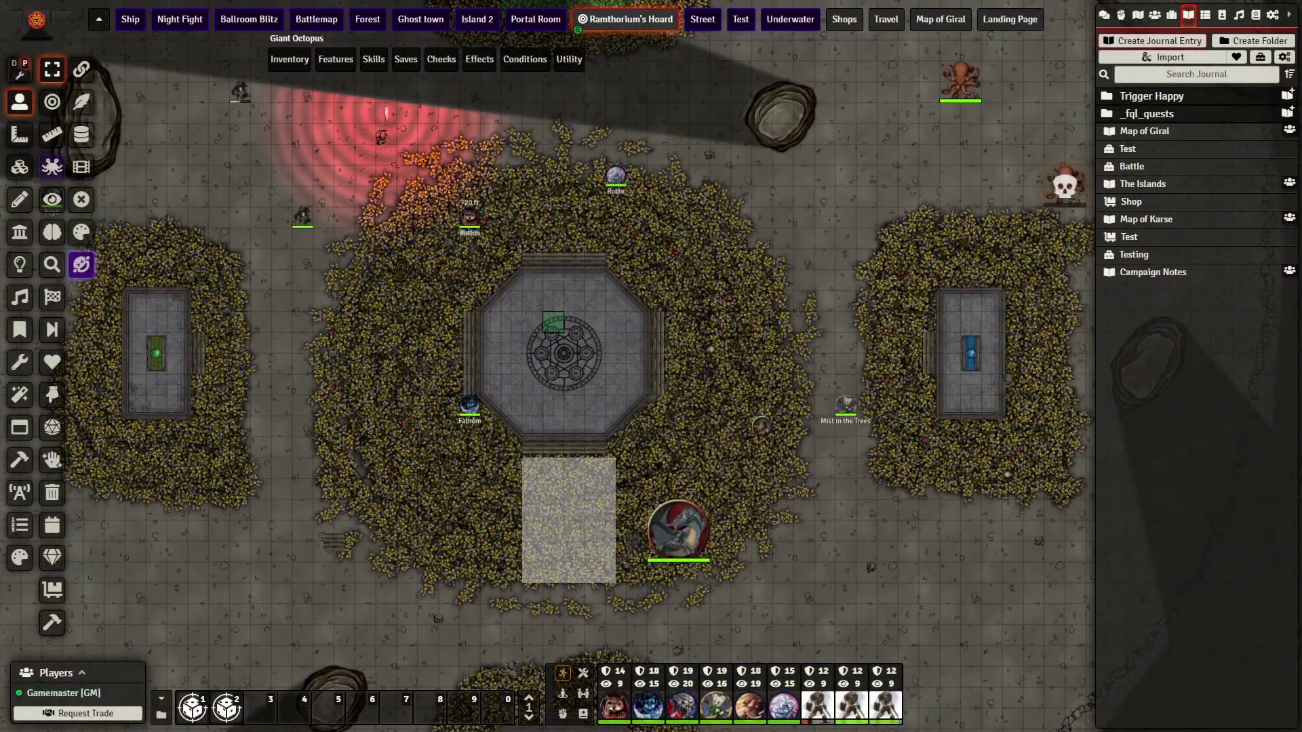
# Create a Loot-type journal entry named Loot and close the sheet that opens
pyautogui.click(1154, 43)
pyautogui.click(1027, 96)
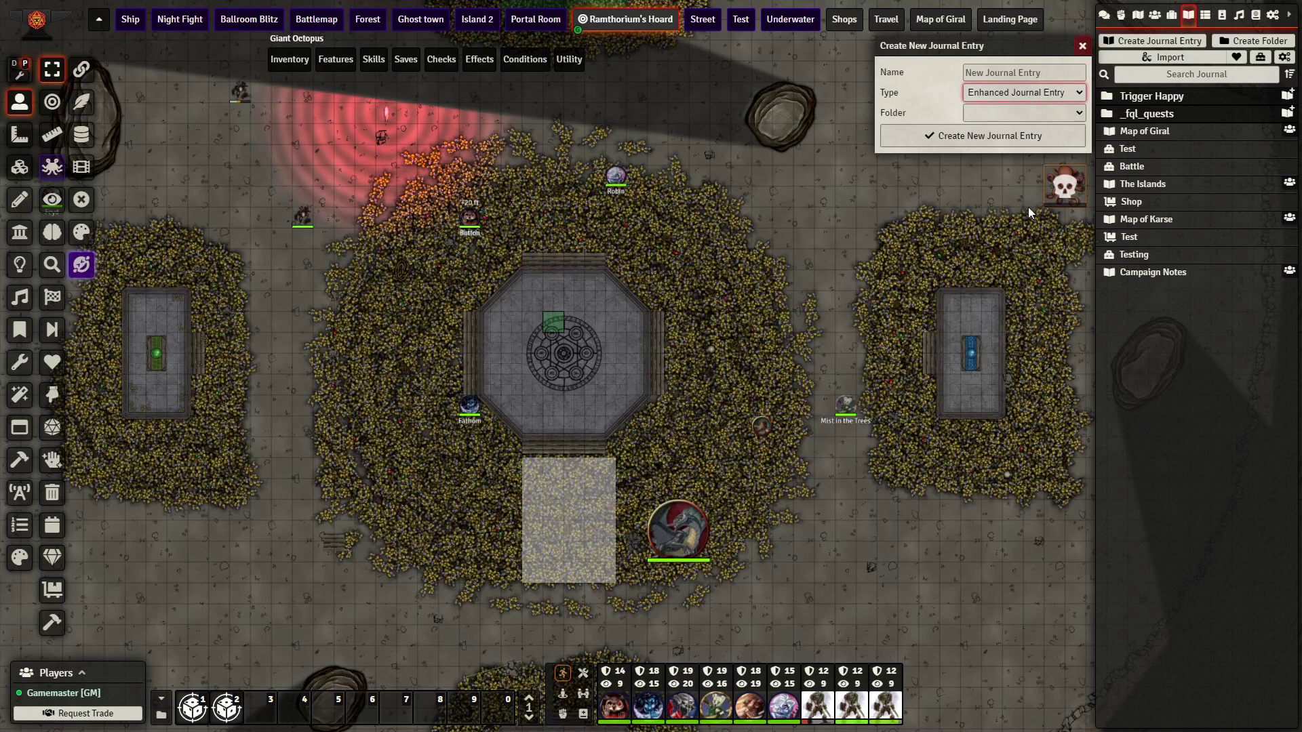
pyautogui.click(1023, 148)
pyautogui.click(988, 72)
pyautogui.write('Loot')
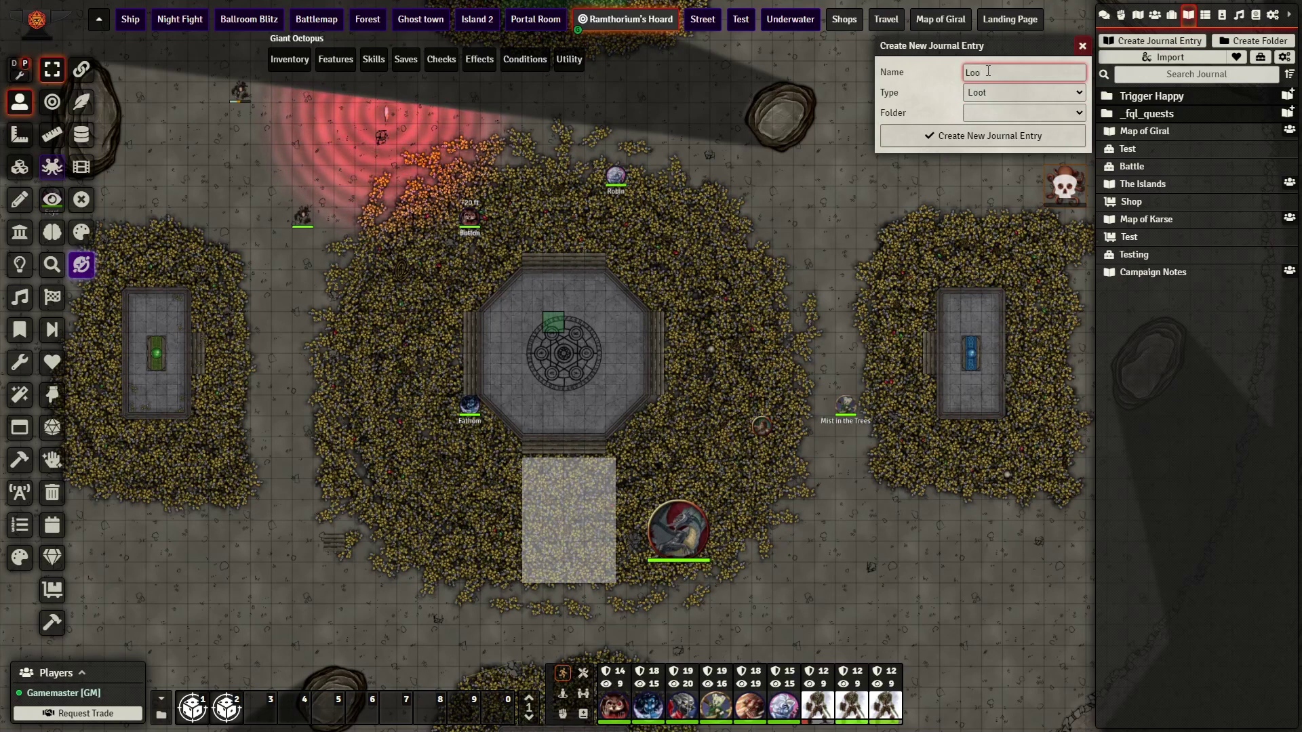
pyautogui.click(943, 127)
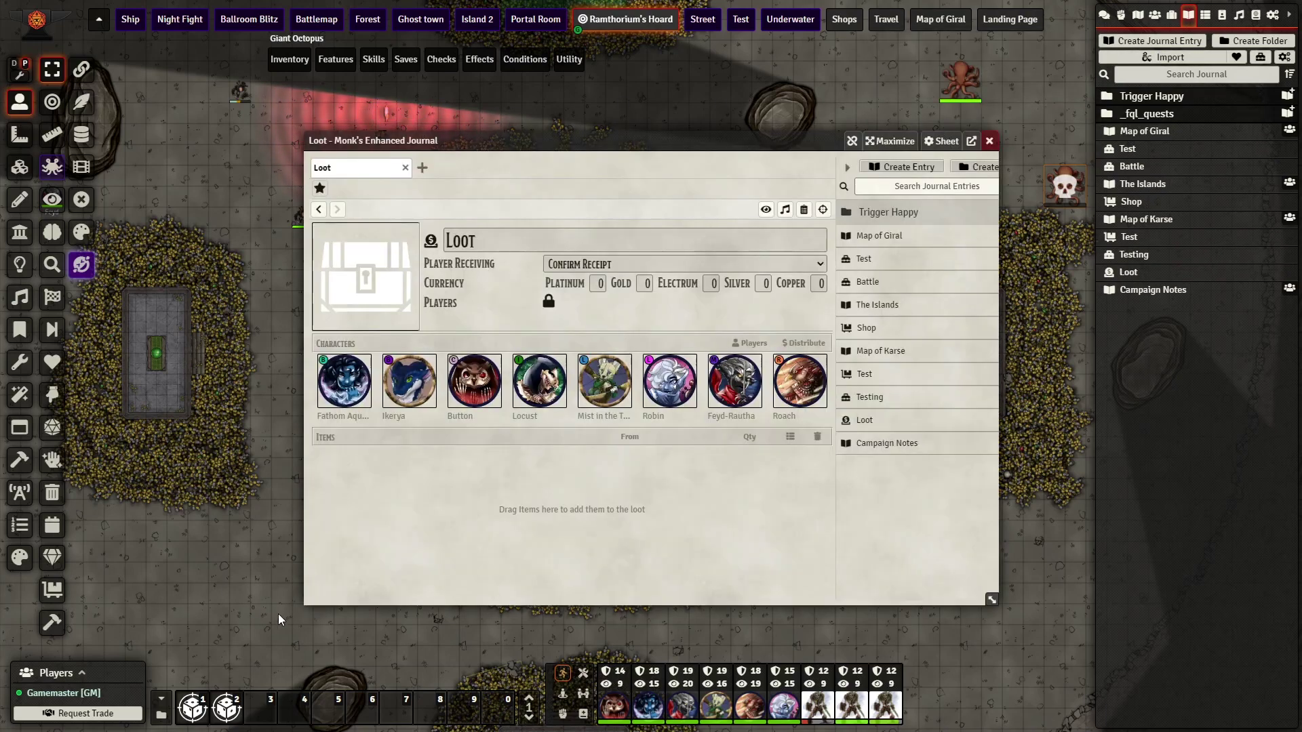
pyautogui.press('Escape')
# In the Monk's TokenBar module settings, set the Loot Entity to the Loot journal entry
pyautogui.click(1272, 14)
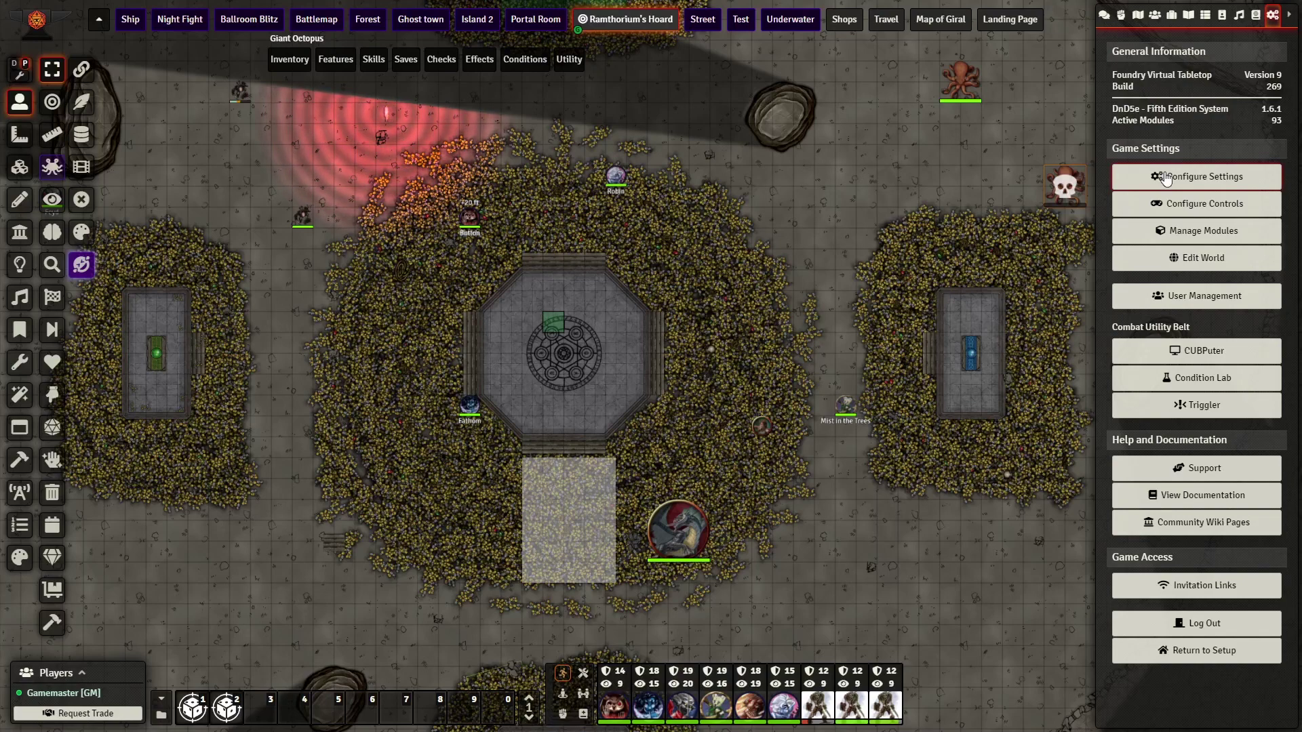
pyautogui.click(1165, 177)
pyautogui.scroll(-6, 641, 287)
pyautogui.scroll(-5, 641, 286)
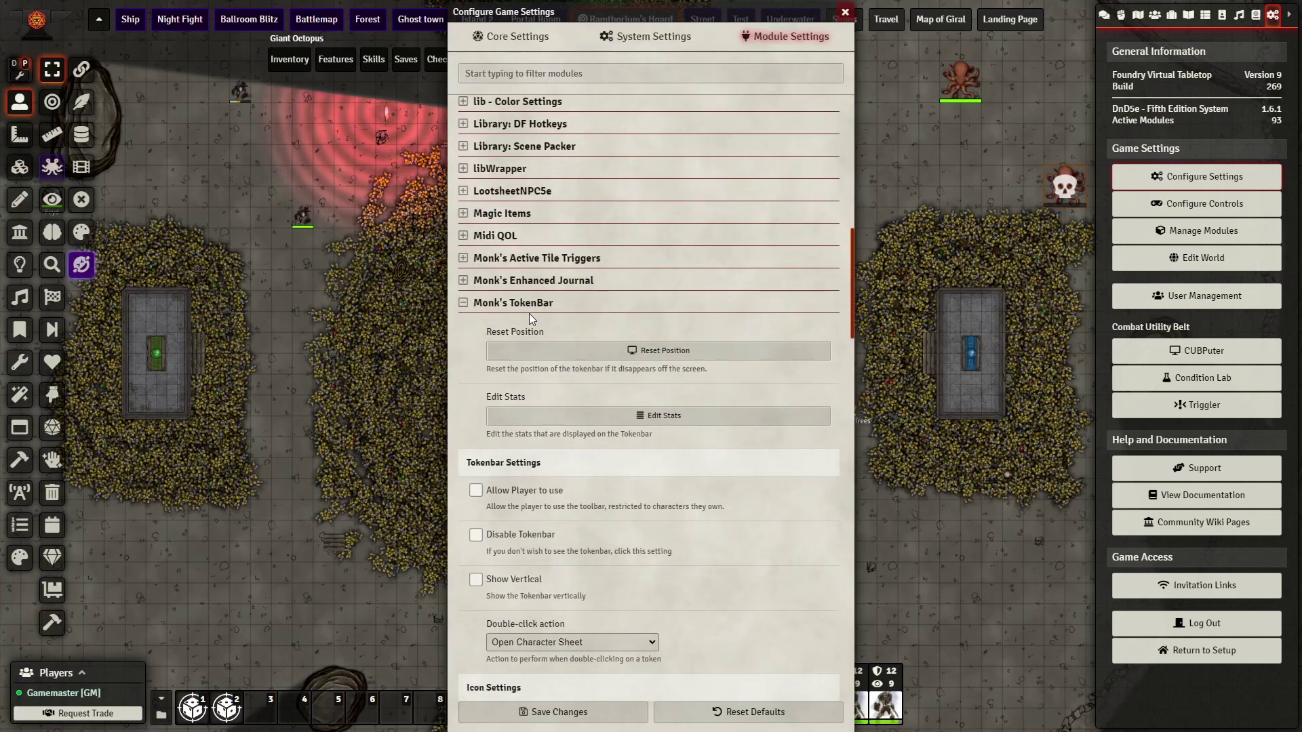
pyautogui.scroll(-7, 529, 313)
pyautogui.scroll(-15, 738, 295)
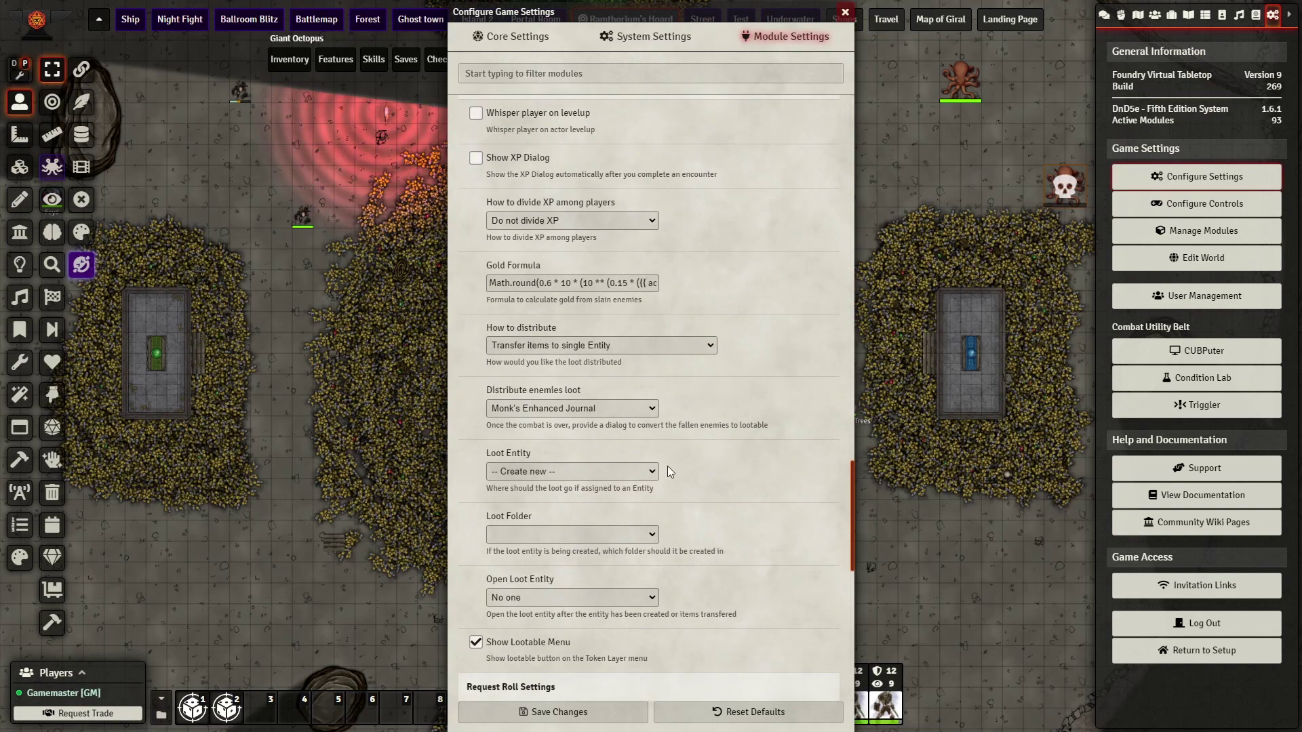
pyautogui.click(563, 471)
pyautogui.click(556, 503)
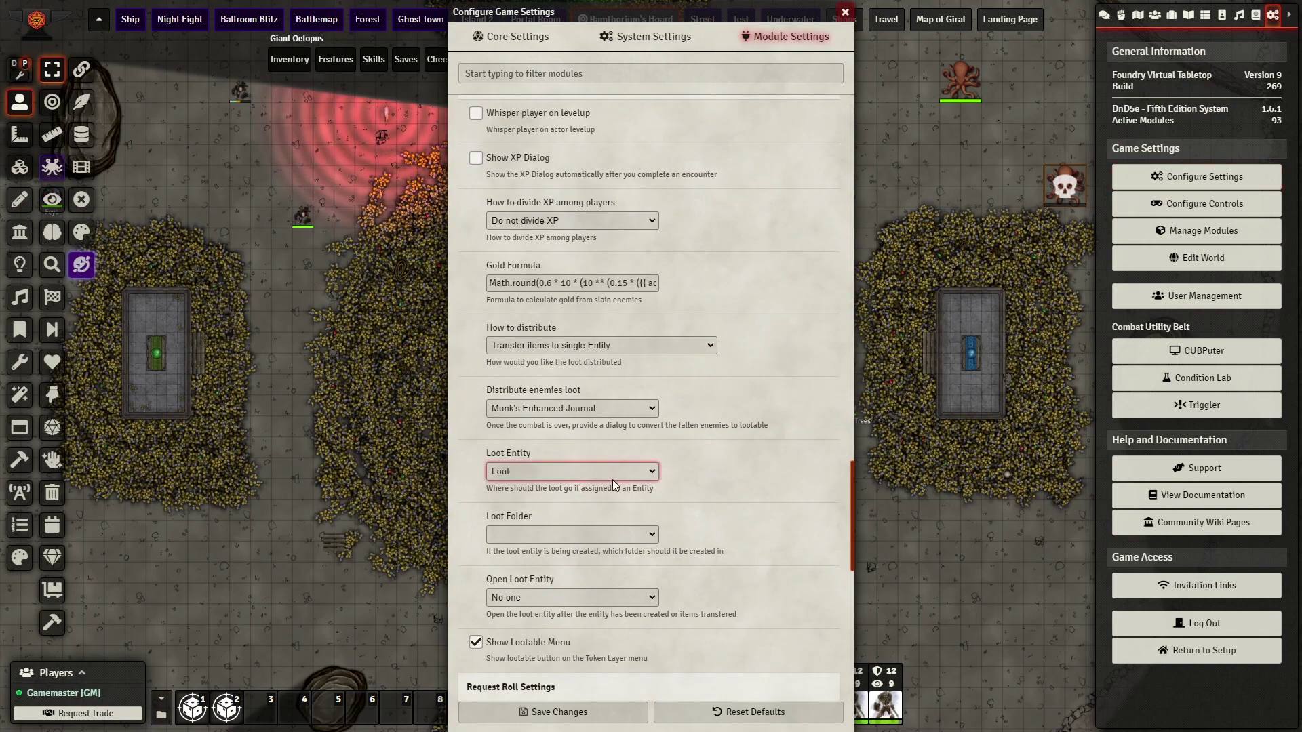
pyautogui.click(630, 412)
pyautogui.click(779, 454)
pyautogui.scroll(-2, 754, 434)
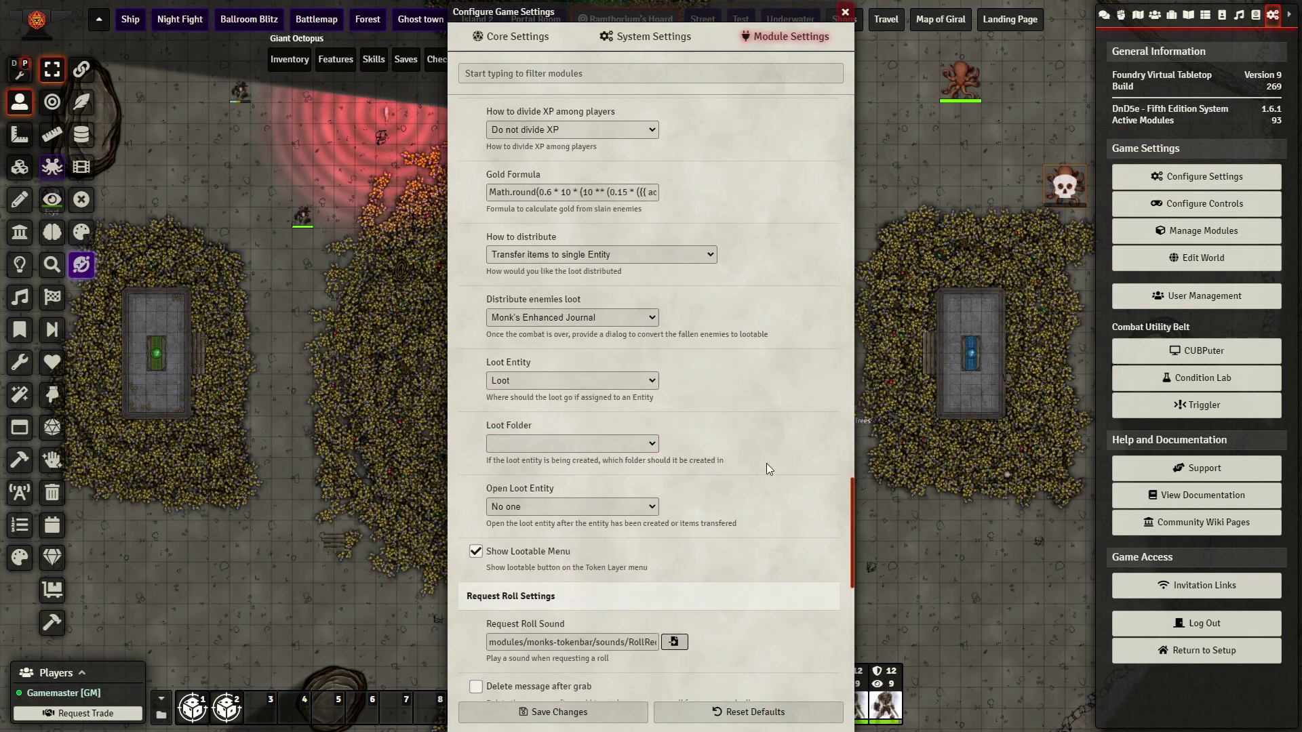
# In the Monk's Enhanced Journal module settings, set Loot Sheet to Monk's Enhanced Journal and Loot Entity to Loot, and save the changes
pyautogui.scroll(20, 699, 431)
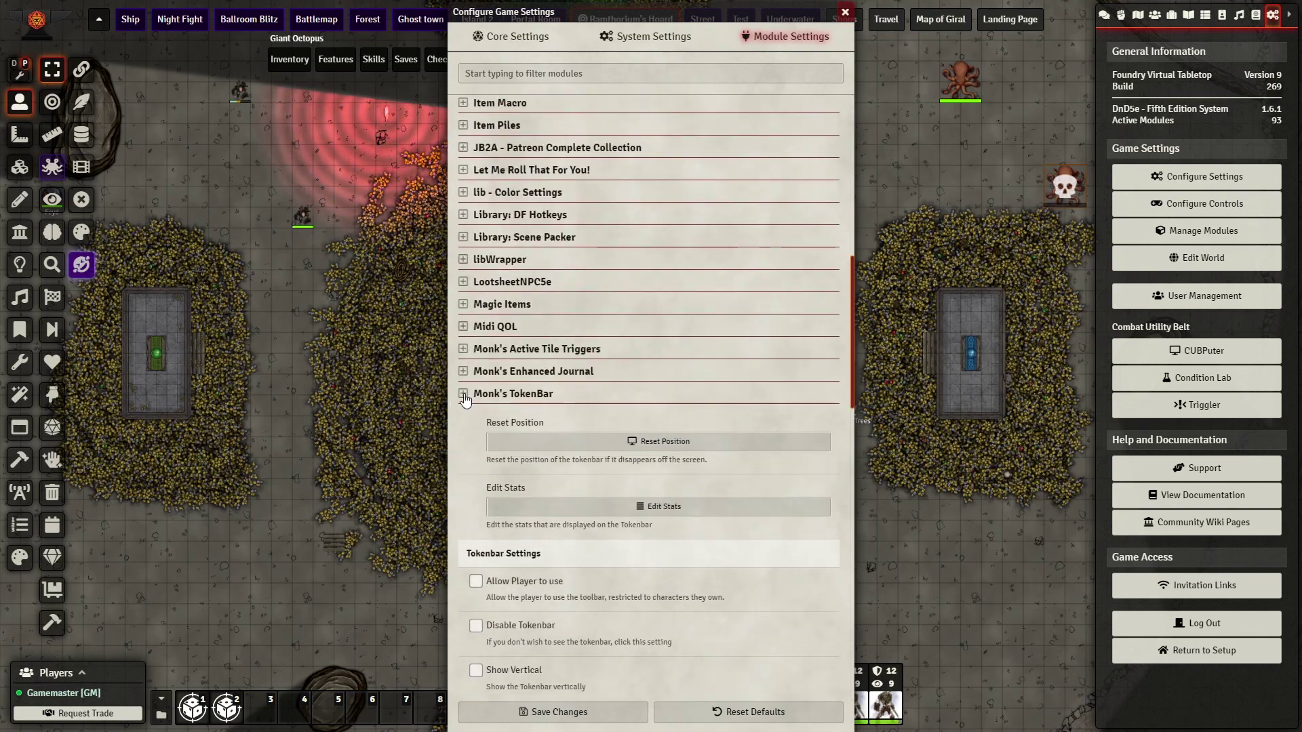
pyautogui.click(464, 395)
pyautogui.click(464, 373)
pyautogui.scroll(-20, 632, 531)
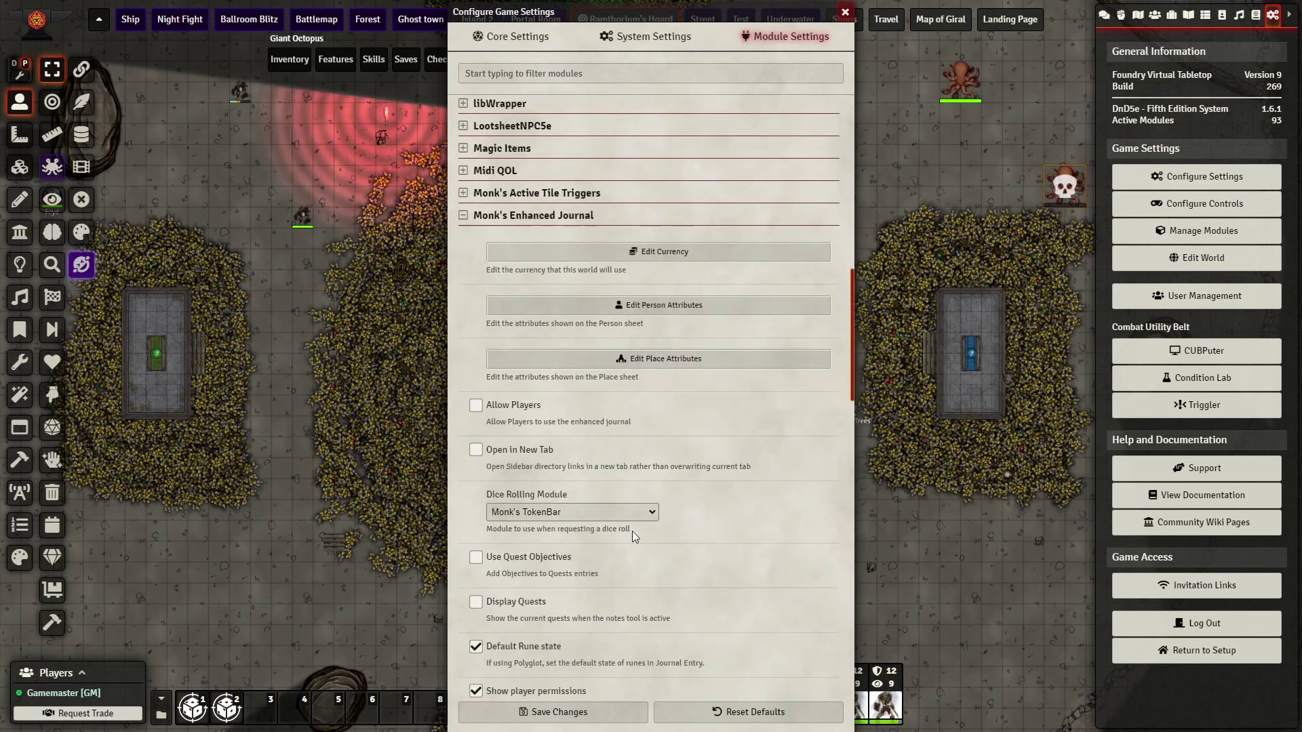
pyautogui.click(596, 304)
pyautogui.click(592, 216)
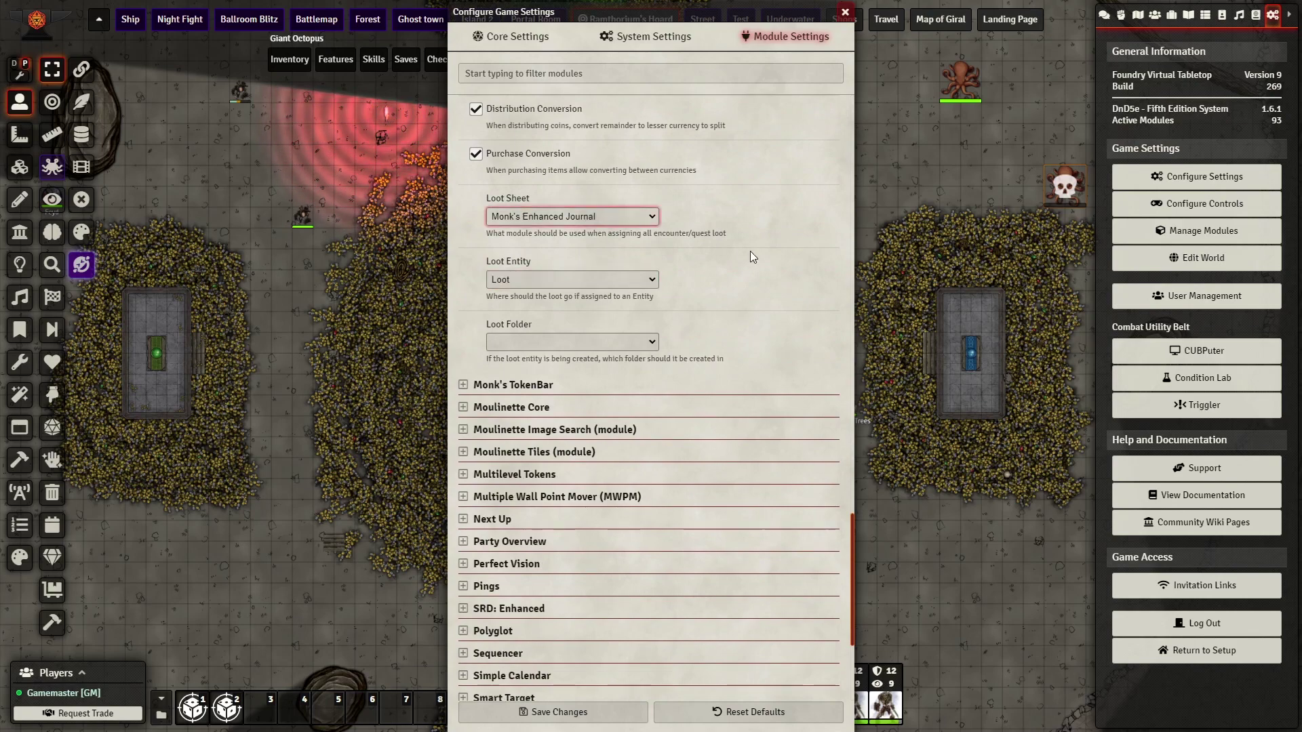
pyautogui.click(612, 714)
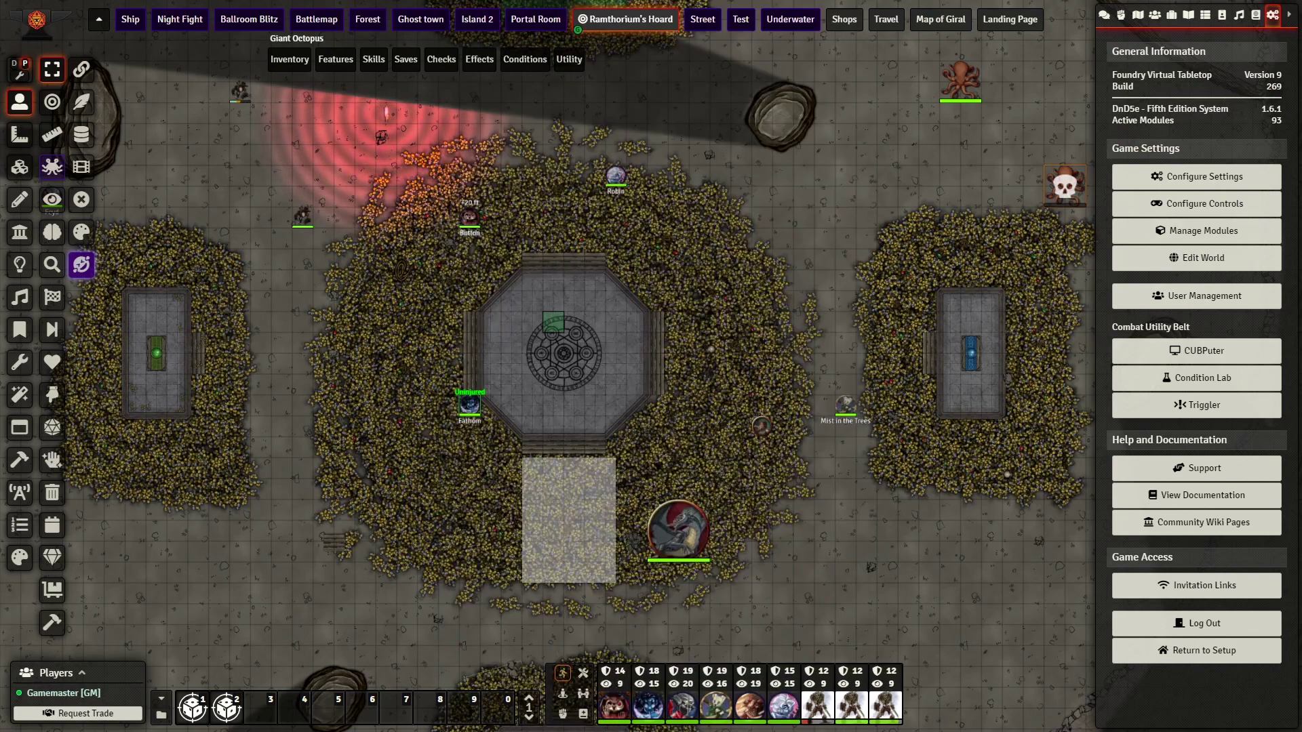
# Examine the results listed in the Treasure Hoard Challenge 11-16 rollable table
pyautogui.scroll(-12, 651, 366)
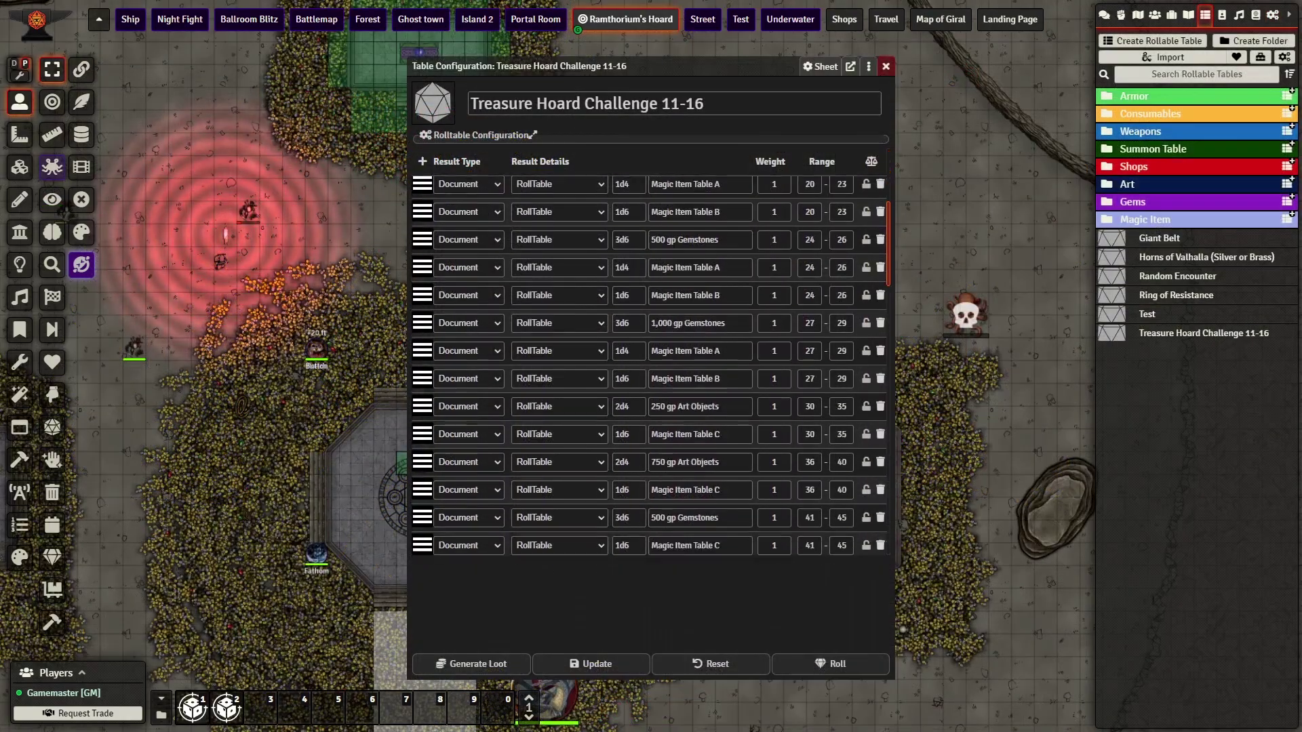
pyautogui.scroll(-10, 650, 366)
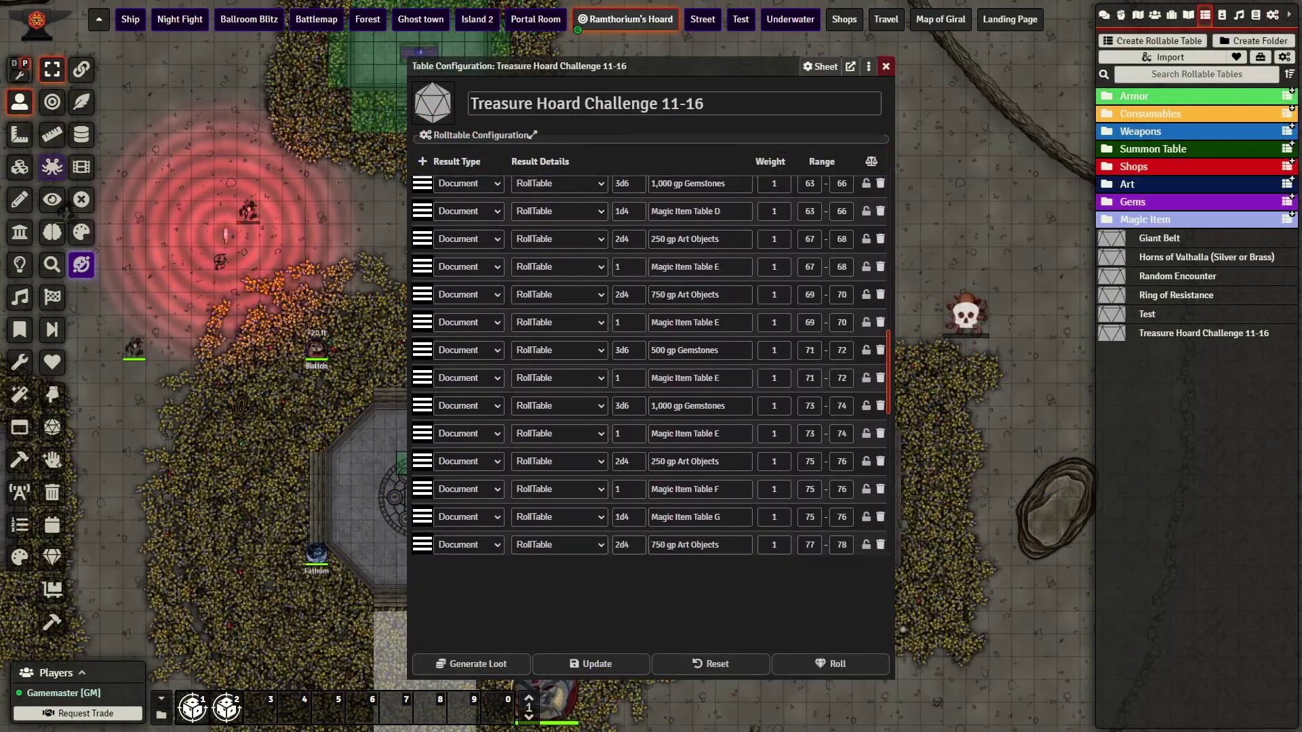
pyautogui.scroll(-2, 651, 366)
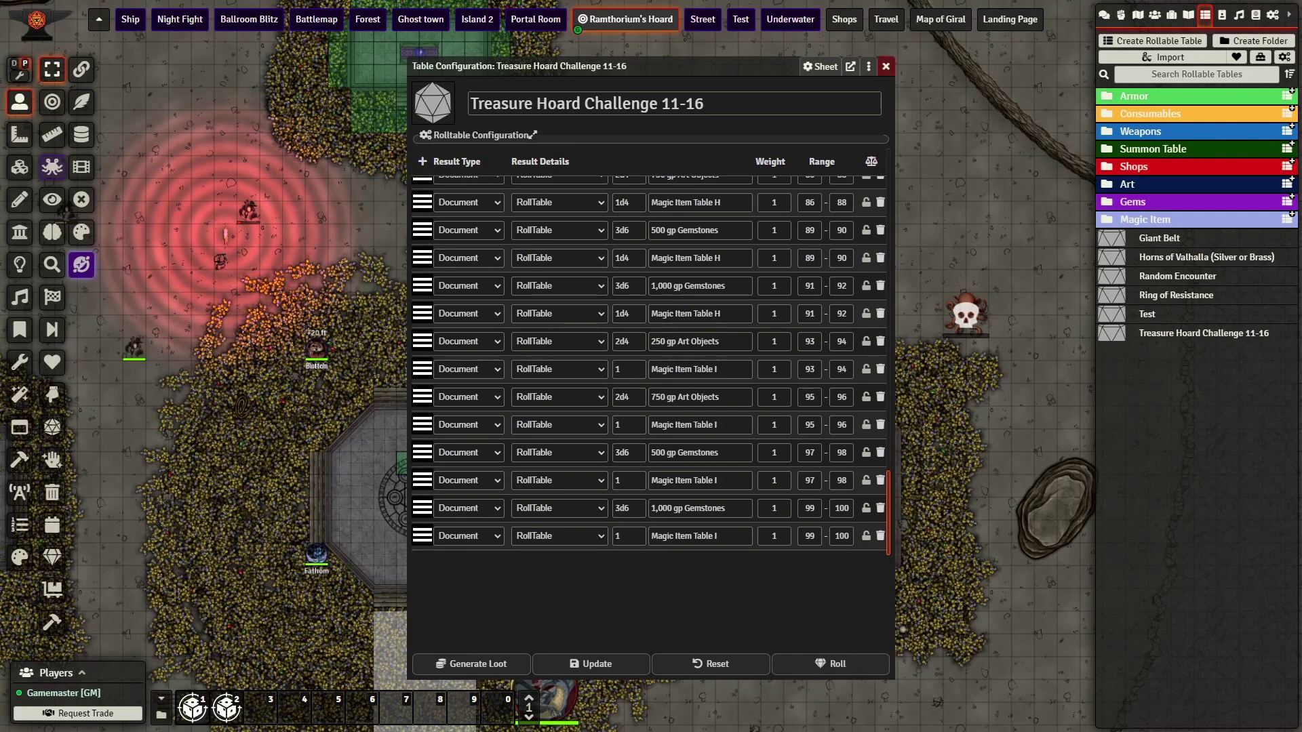
# Expand the Magic Item folder and examine the entries of Magic Item Tables A and B
pyautogui.click(1194, 219)
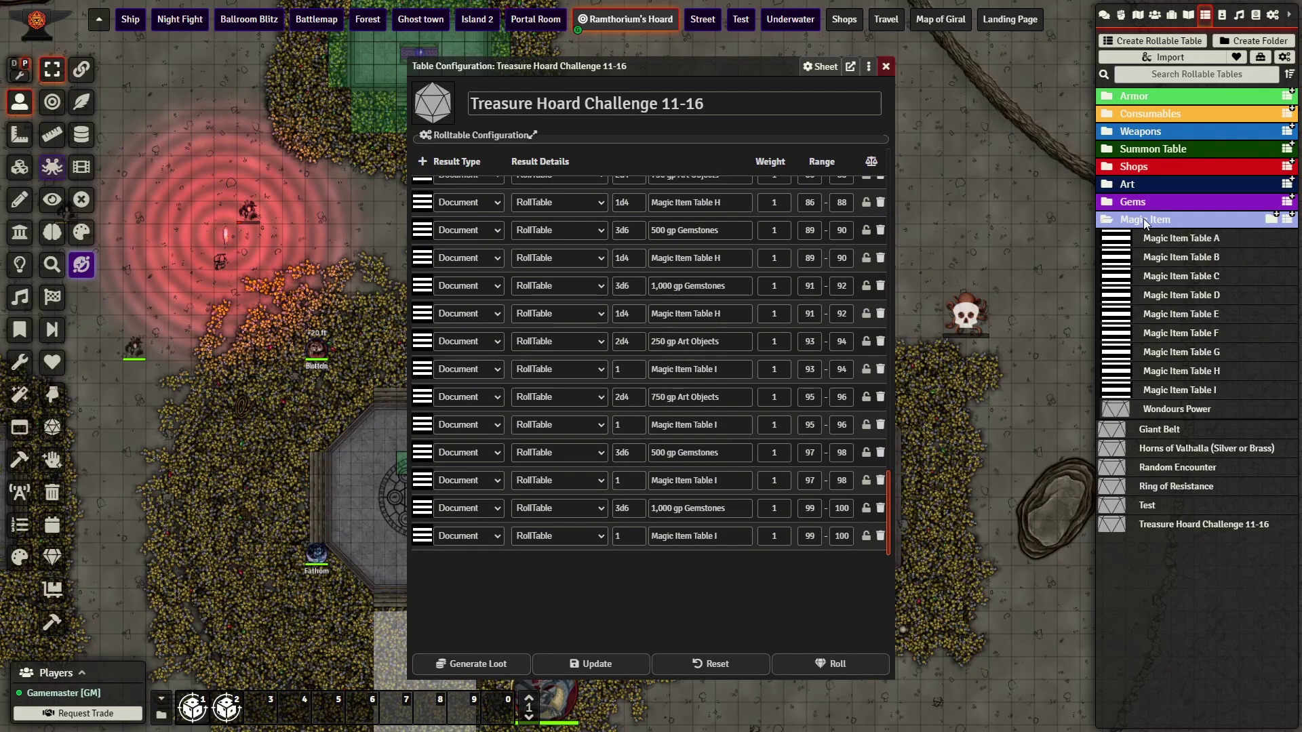
pyautogui.click(1205, 237)
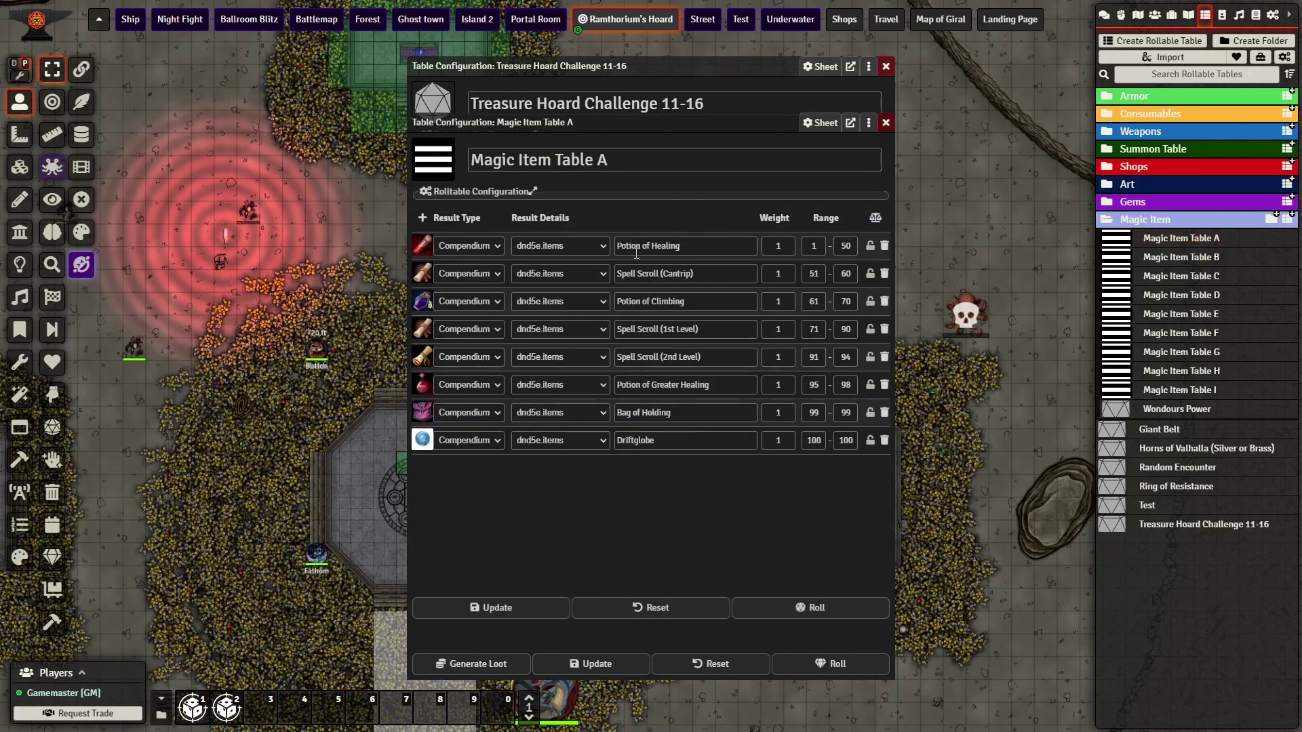
pyautogui.click(1204, 257)
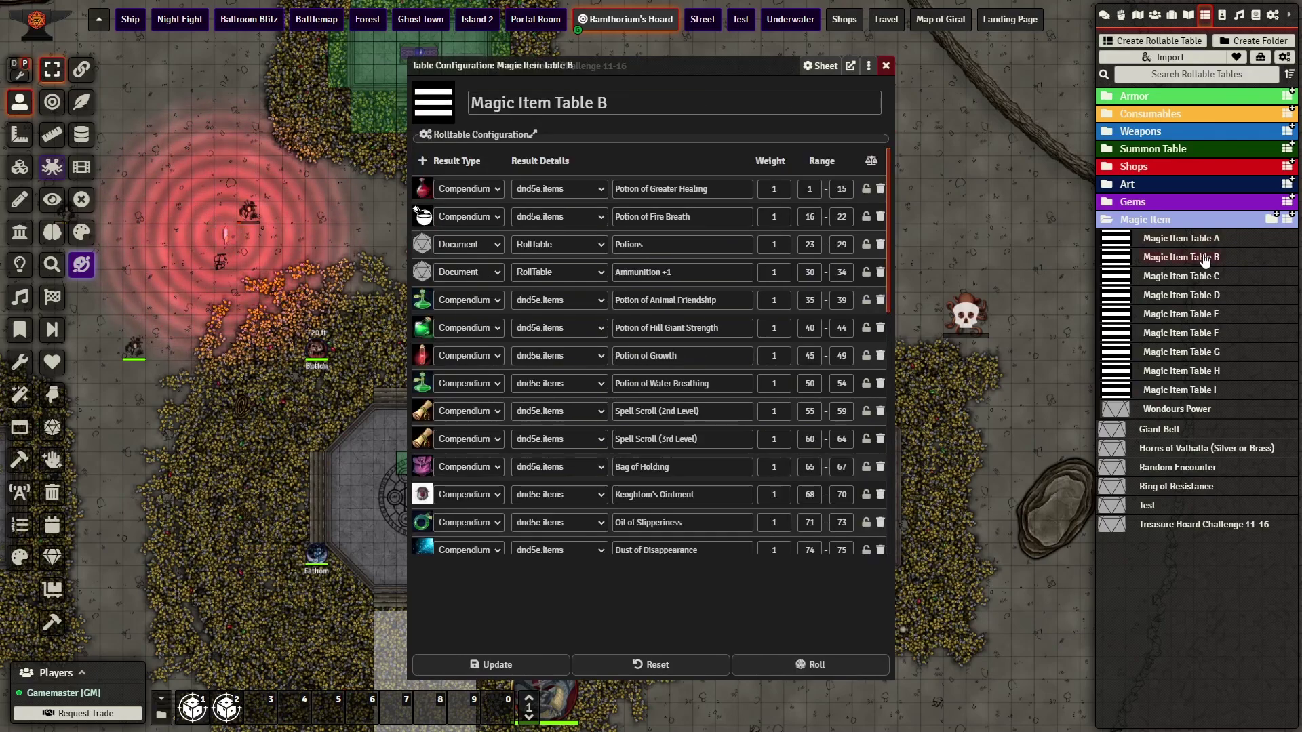
pyautogui.scroll(-2, 650, 373)
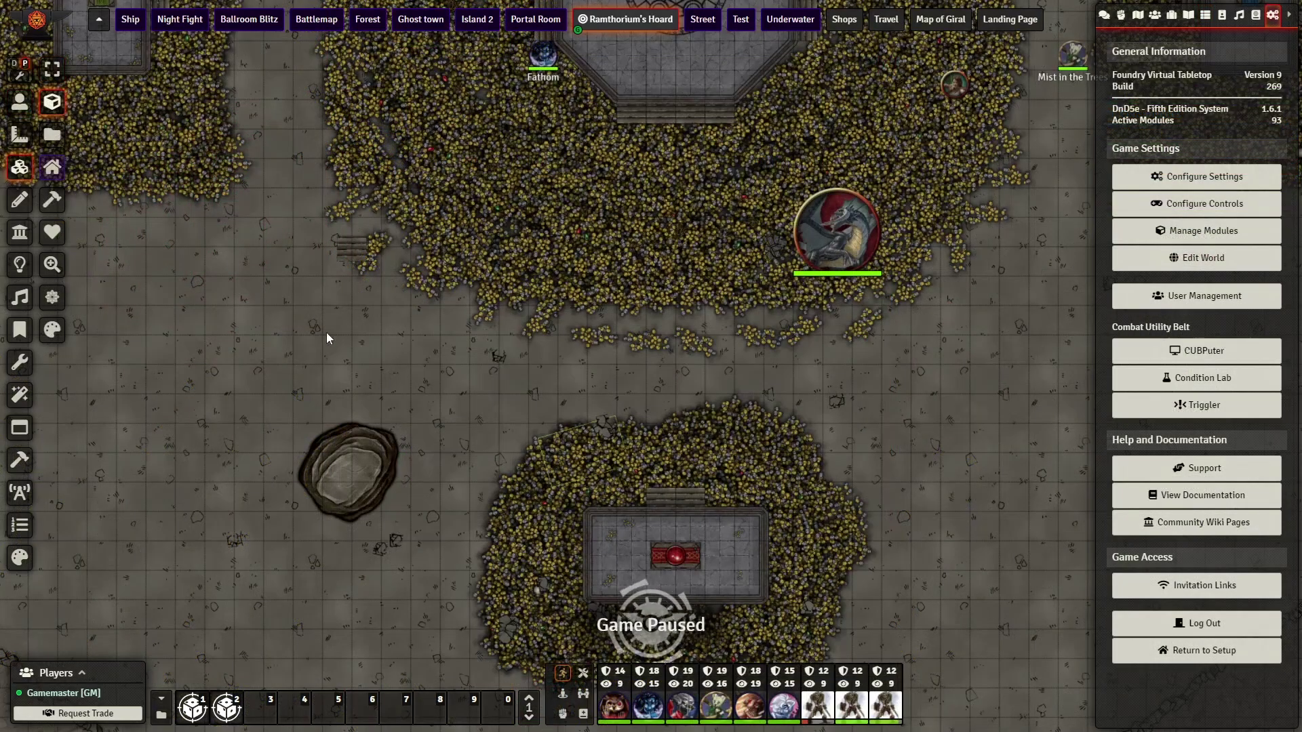
# Draw a tile about 245 by 210 pixels on the open floor just above the rock southwest of the main hoard
pyautogui.moveTo(417, 404); pyautogui.dragTo(412, 400)
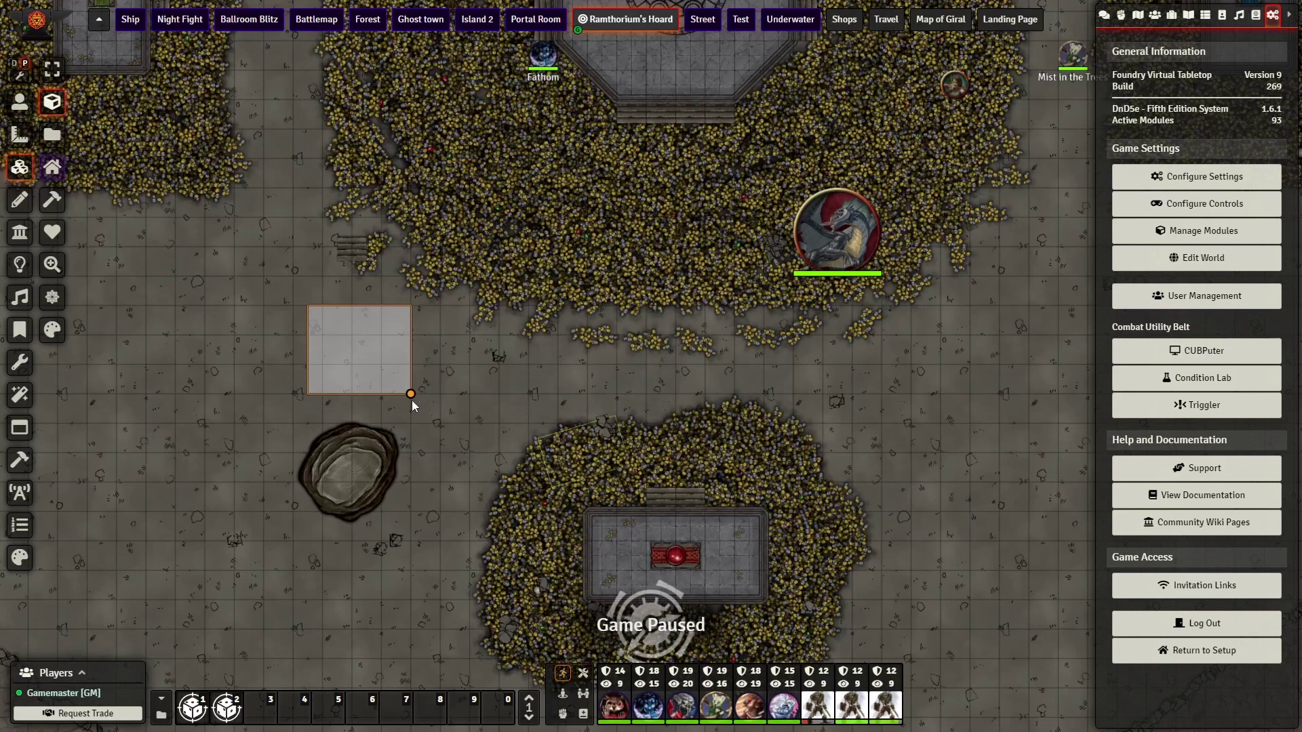
pyautogui.click(705, 544)
# Open the trigger settings of the tile above the rock and set it to trigger On Combat Start
pyautogui.doubleClick(340, 341)
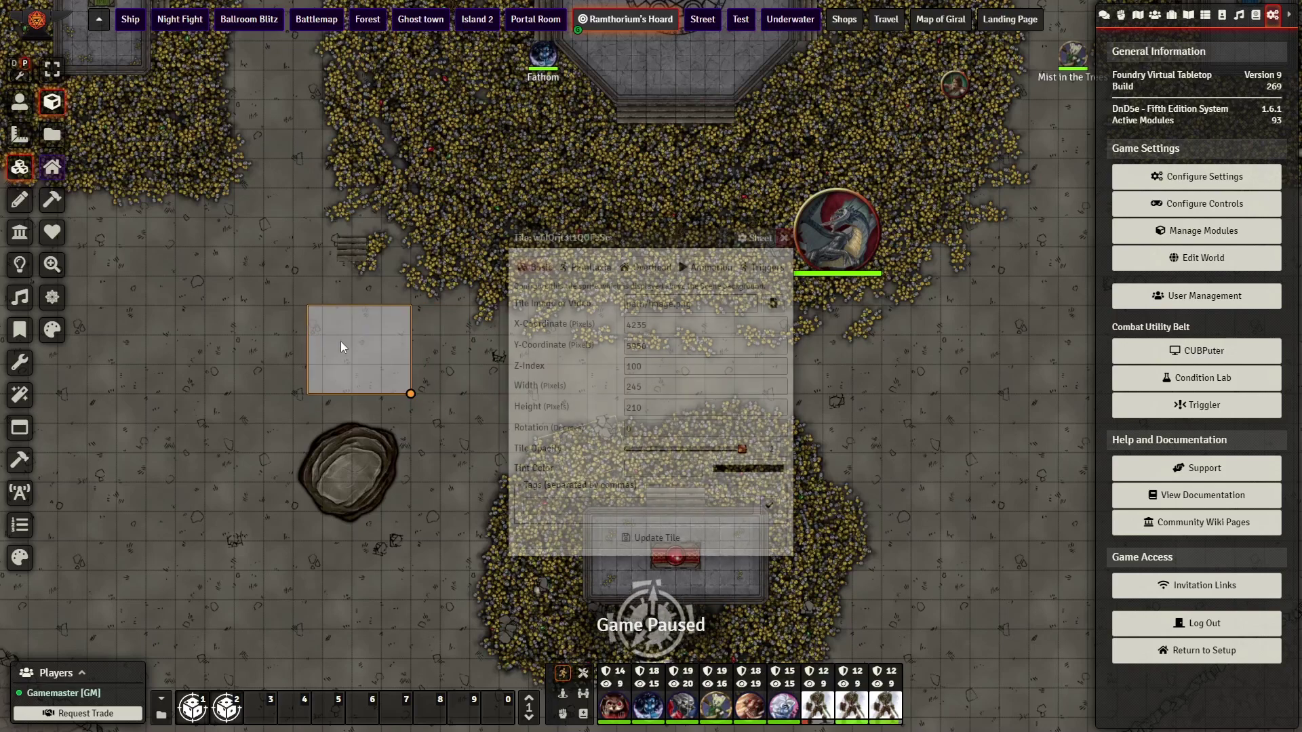
pyautogui.click(765, 269)
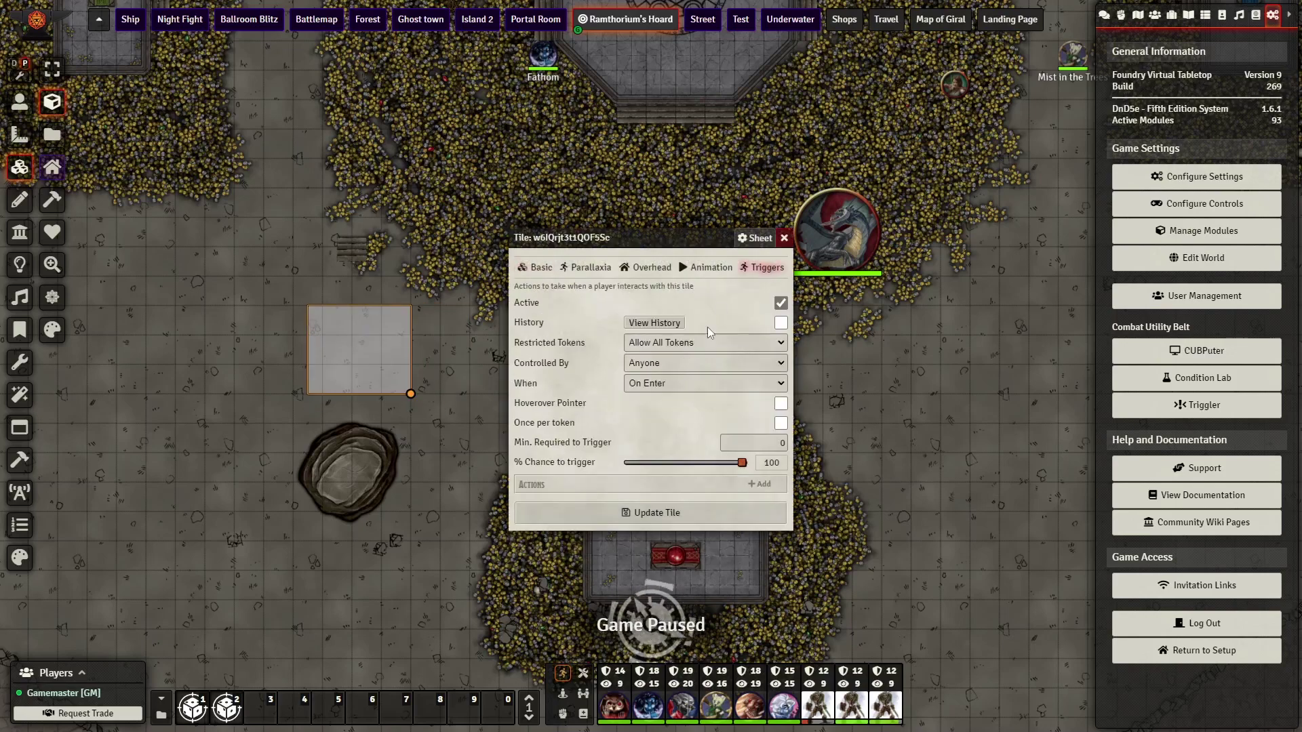
pyautogui.click(689, 385)
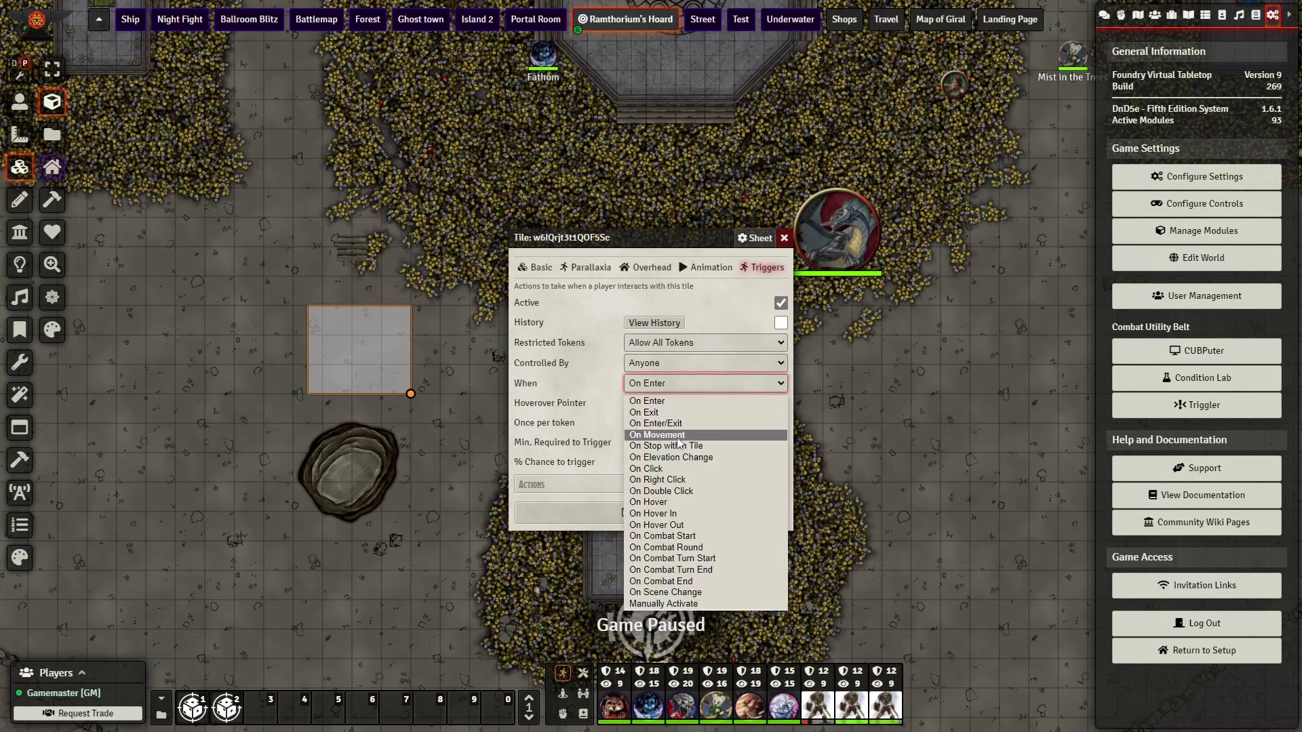
pyautogui.click(663, 538)
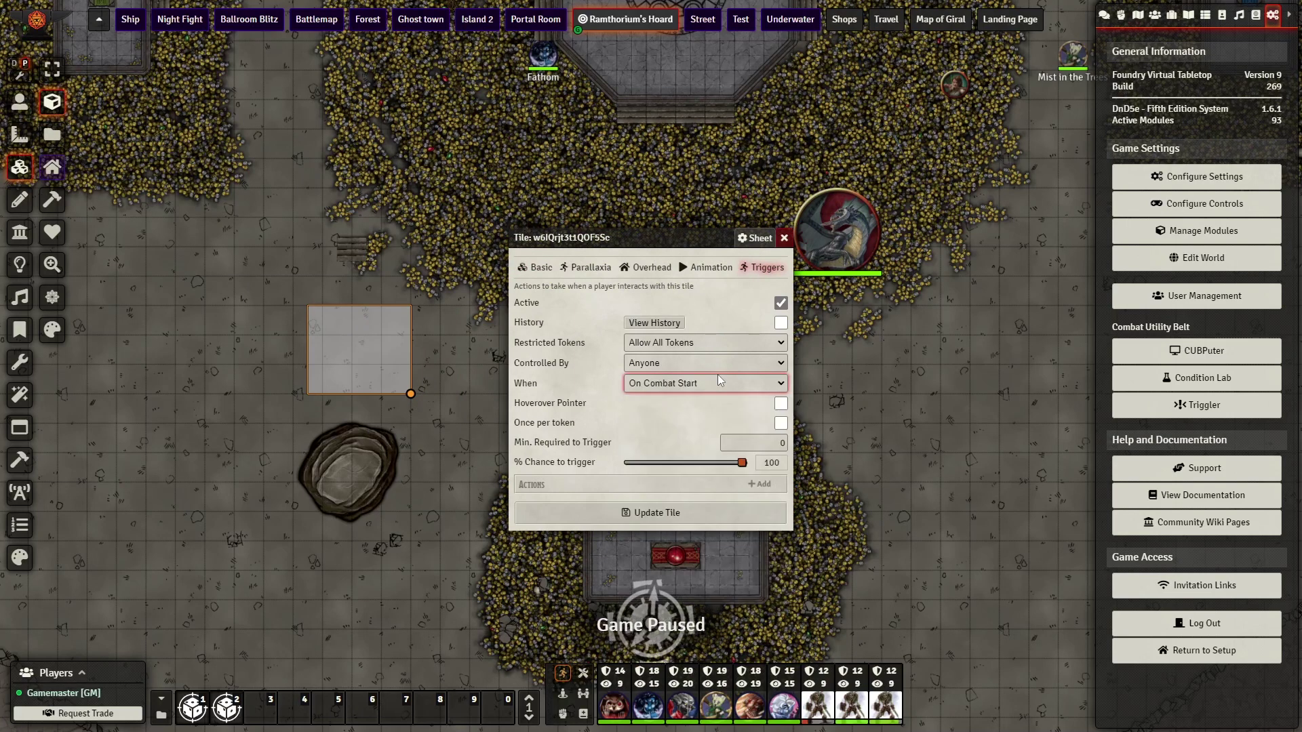
# Add a Roll Table trigger action using Treasure Hoard Challenge 11-16 with the roll mode Private GM Roll
pyautogui.click(758, 484)
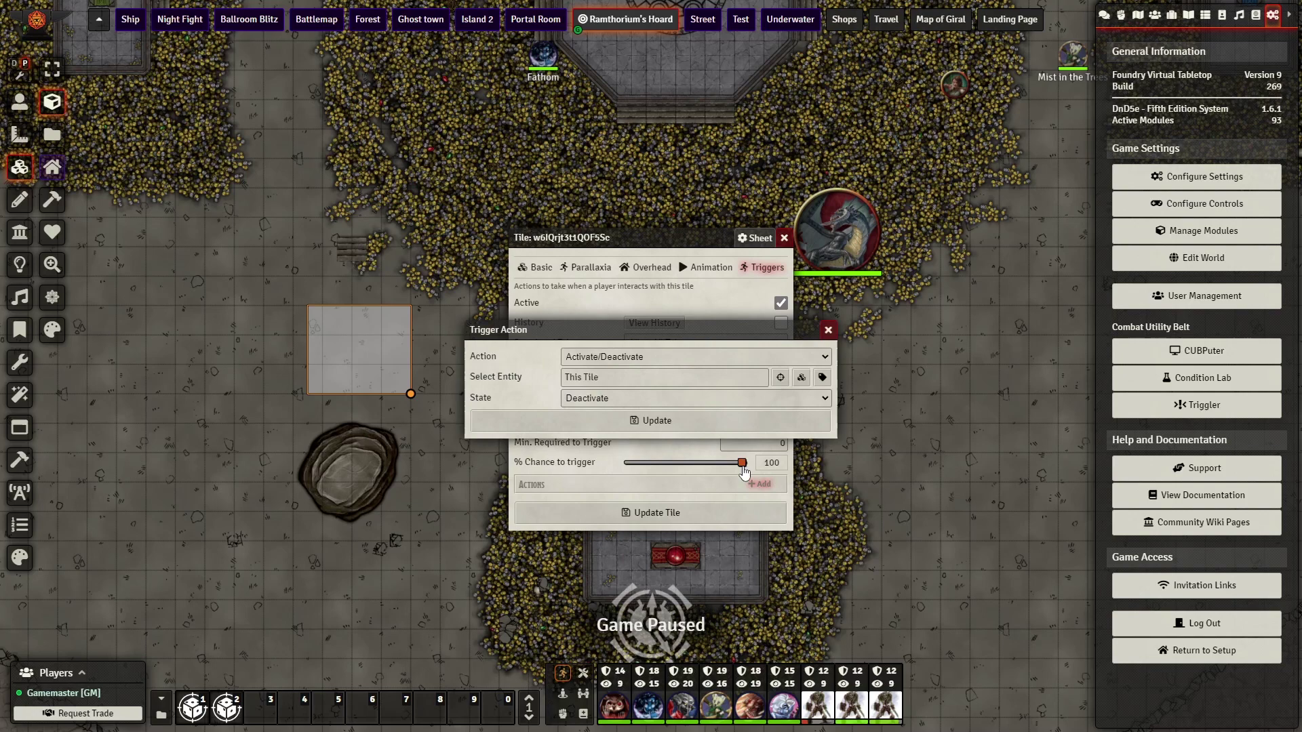
pyautogui.click(635, 358)
pyautogui.scroll(-4, 718, 459)
pyautogui.scroll(-3, 719, 460)
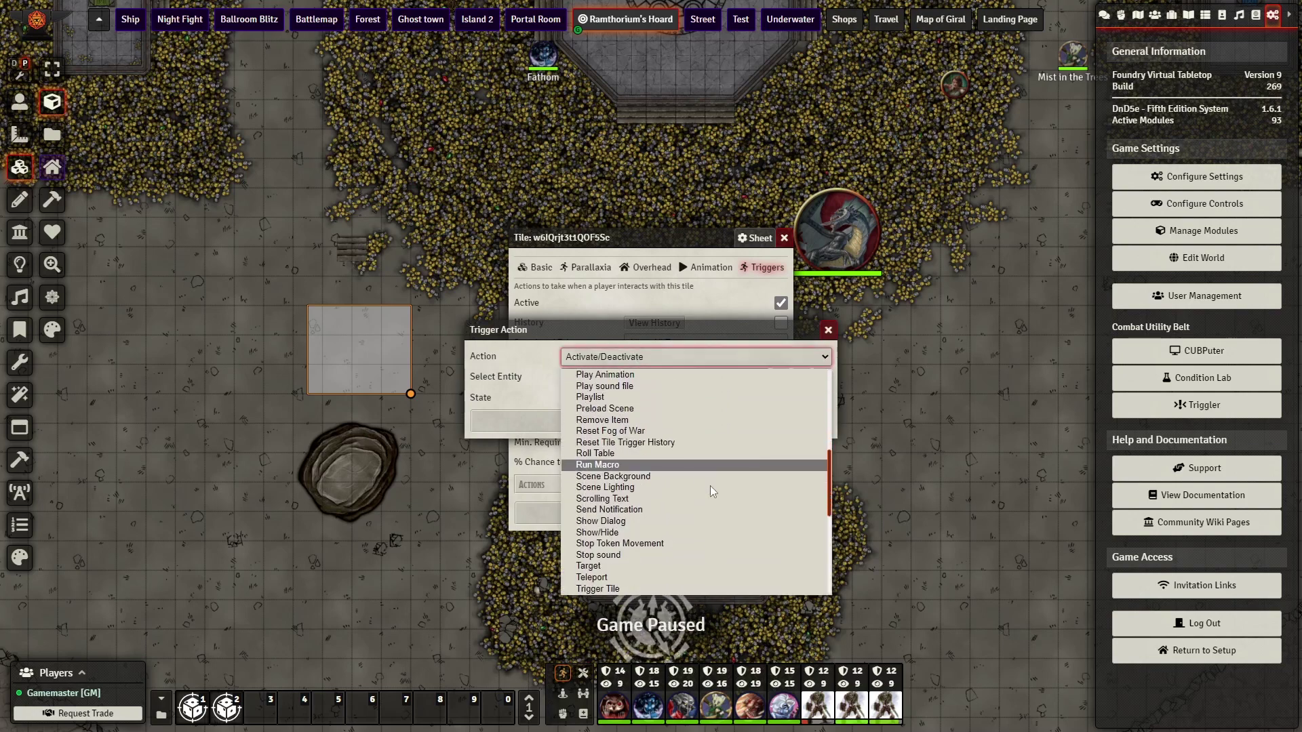
pyautogui.click(680, 454)
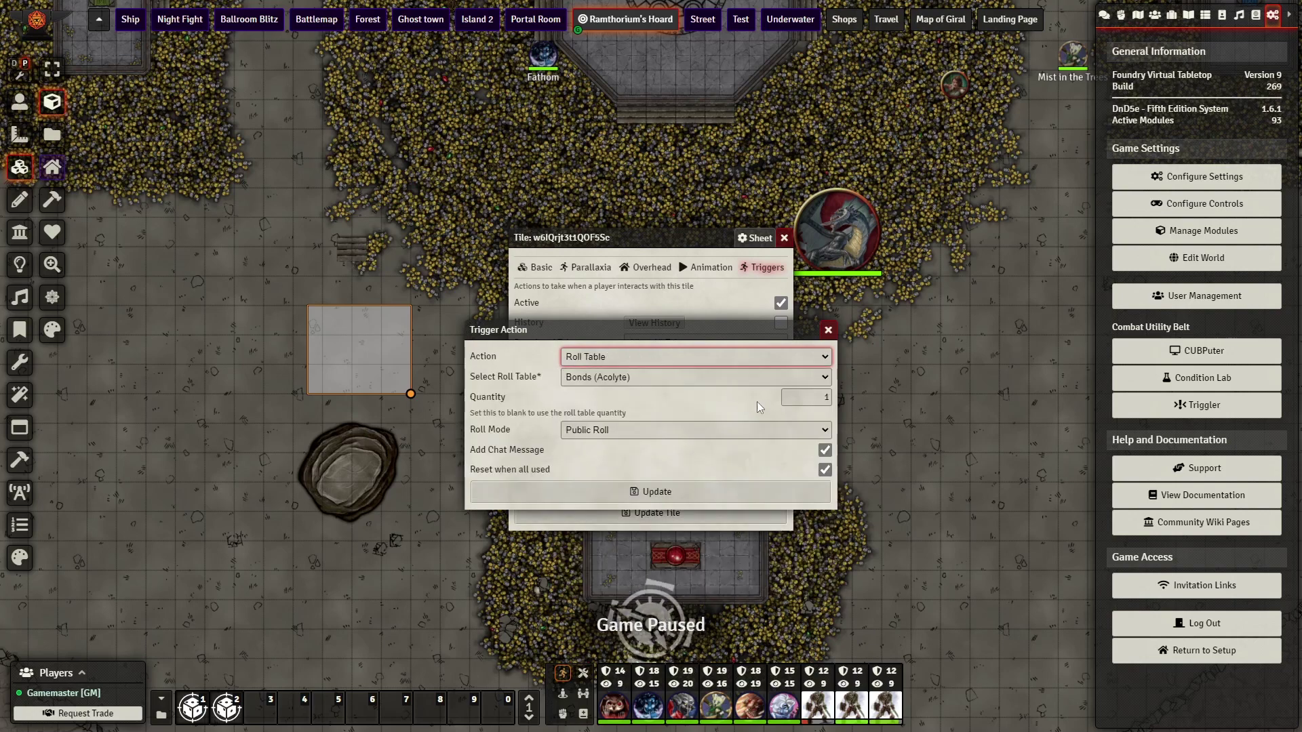
pyautogui.click(731, 381)
pyautogui.scroll(-10, 634, 498)
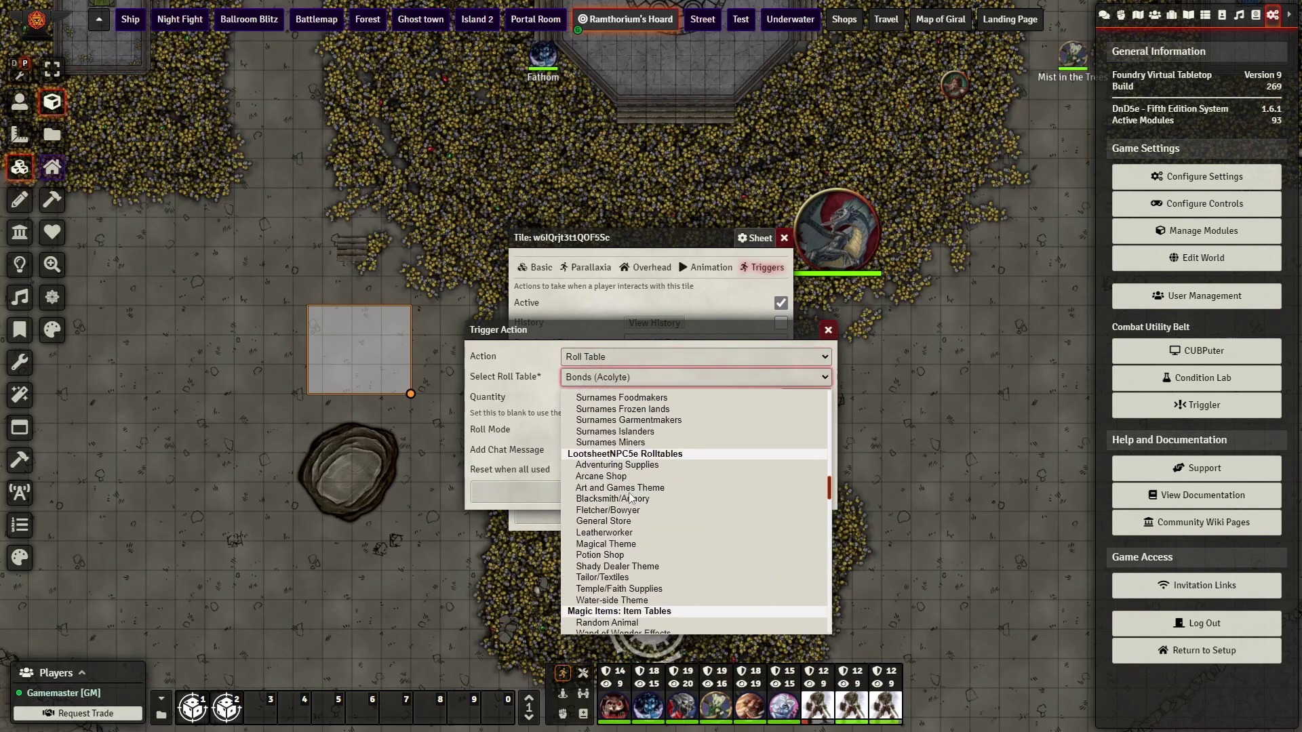
pyautogui.scroll(-15, 634, 499)
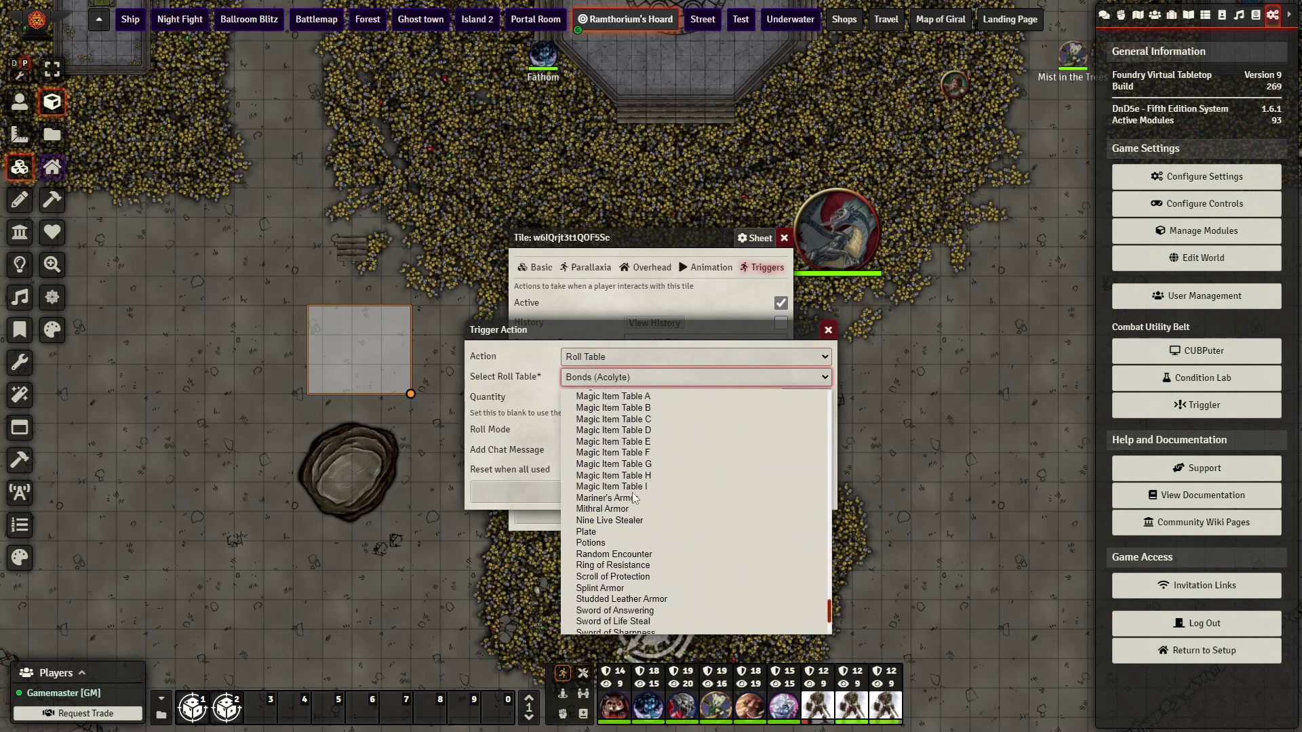
pyautogui.click(665, 571)
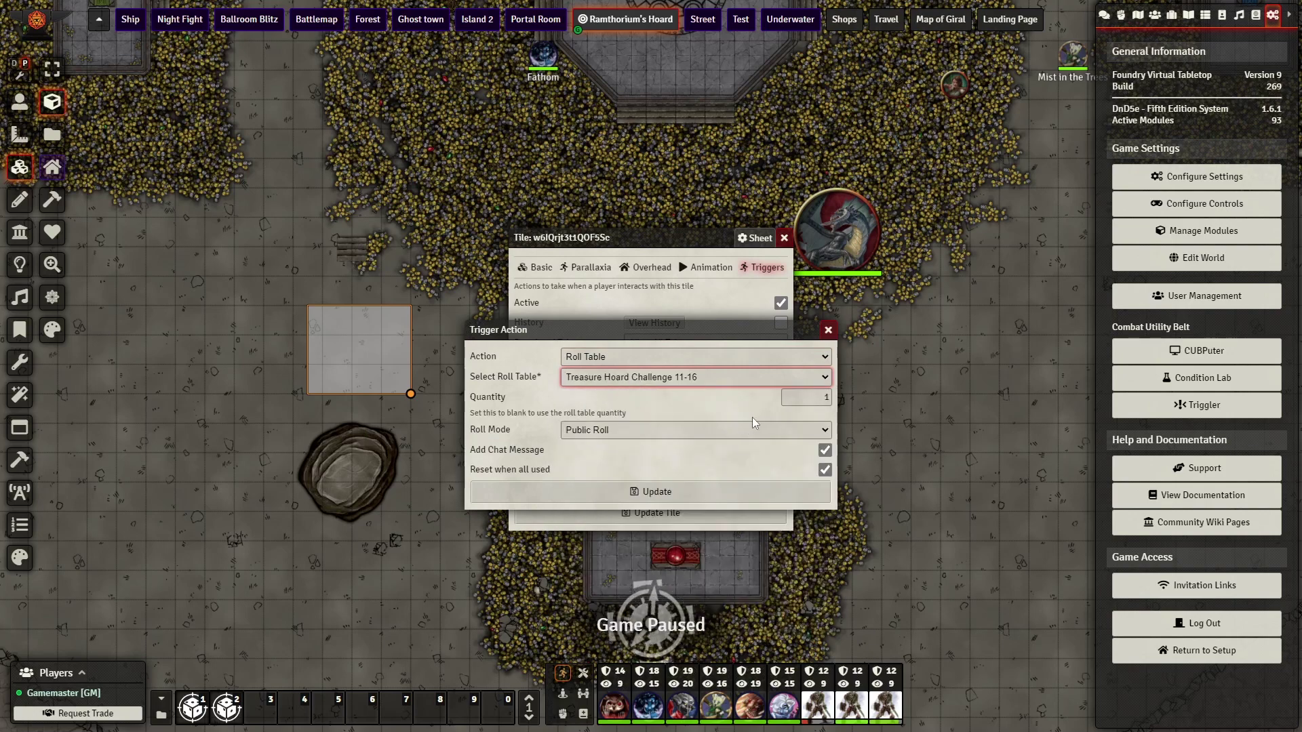
pyautogui.click(764, 432)
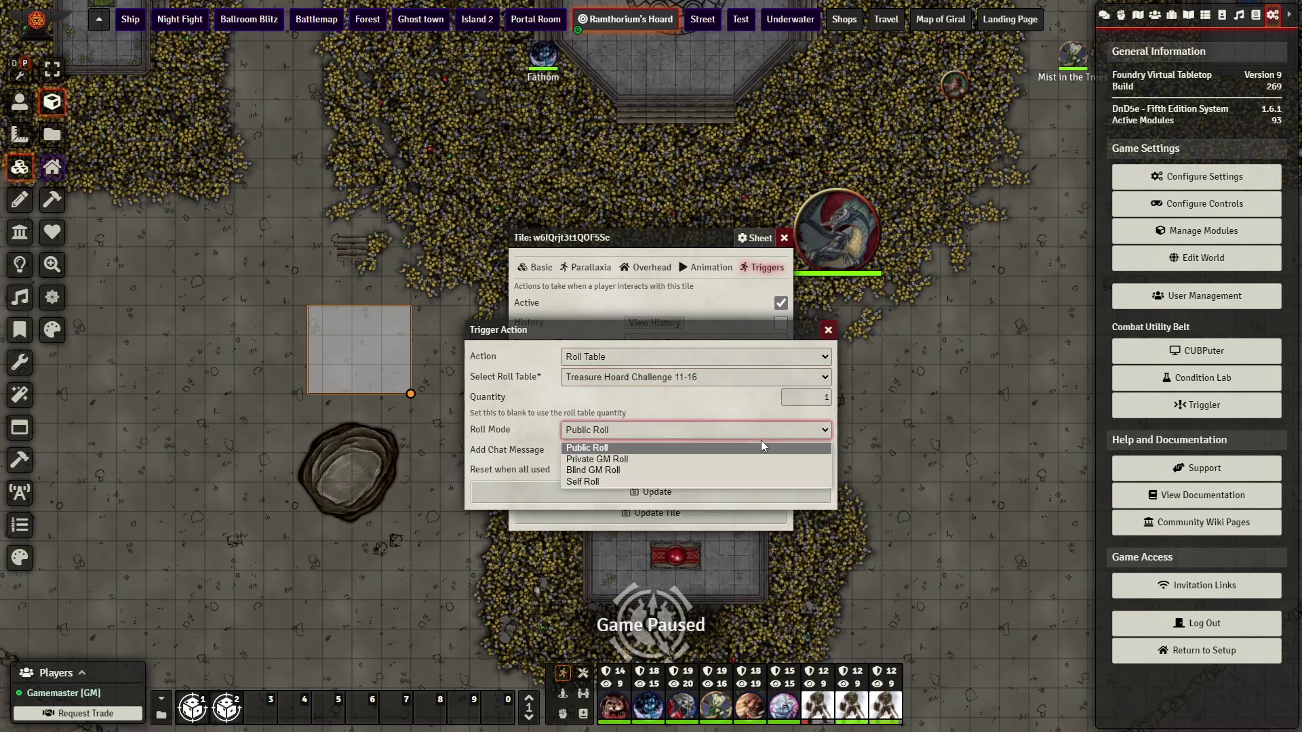
pyautogui.click(651, 462)
pyautogui.click(657, 491)
# Start a second trigger action for the tile and set its action type to Add Item
pyautogui.click(759, 484)
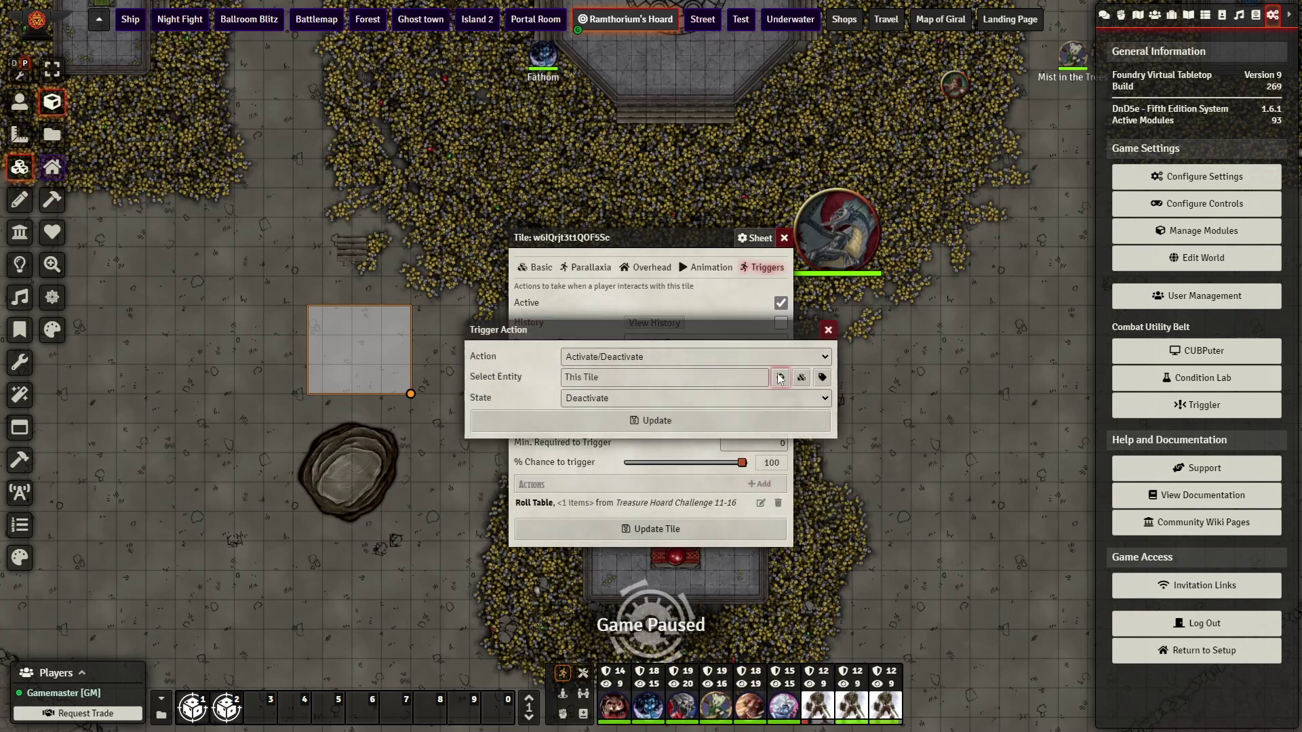
pyautogui.click(792, 357)
pyautogui.scroll(-3, 678, 475)
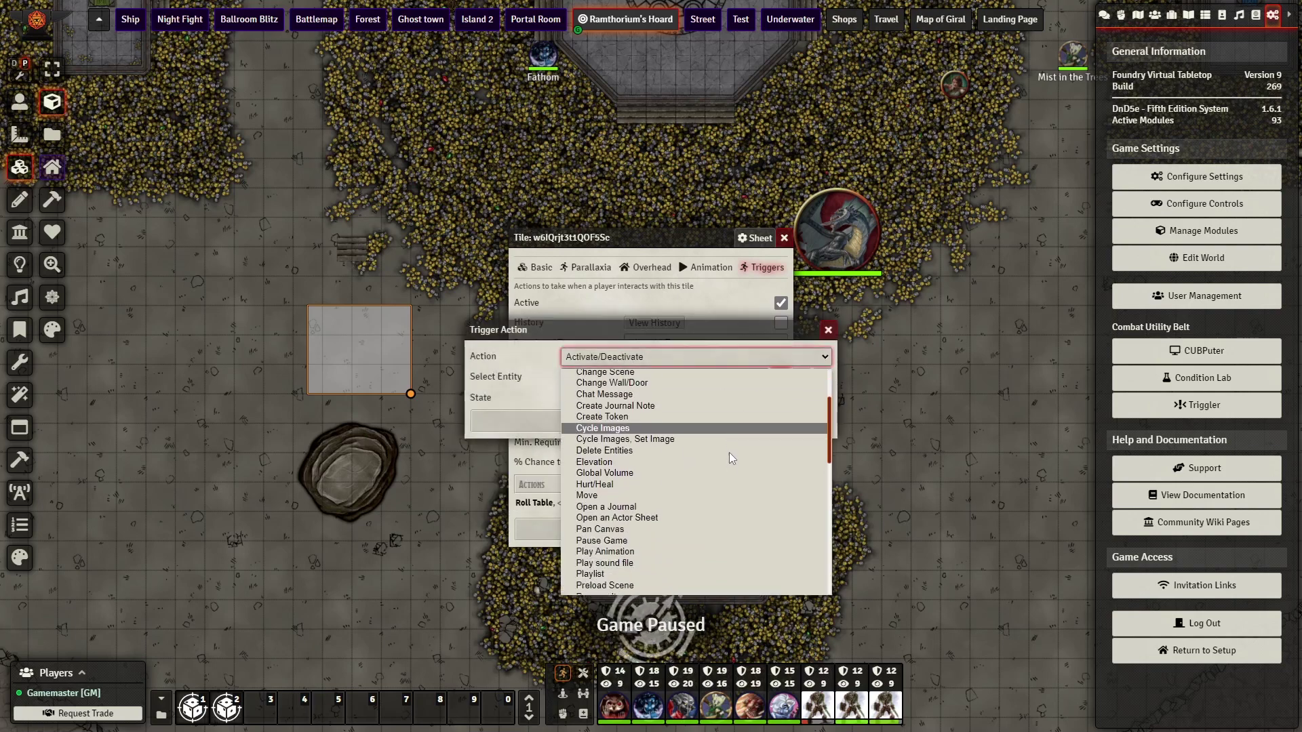
pyautogui.scroll(3, 625, 488)
pyautogui.click(641, 511)
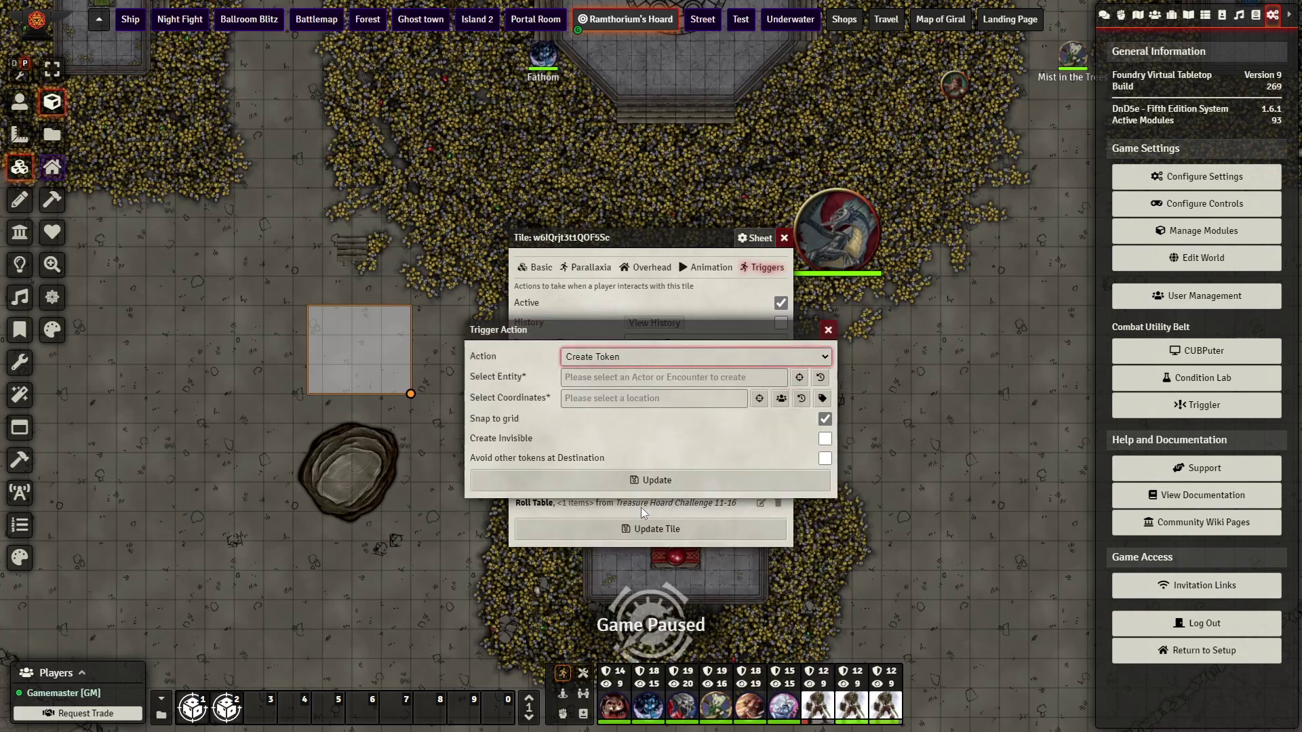
pyautogui.click(724, 357)
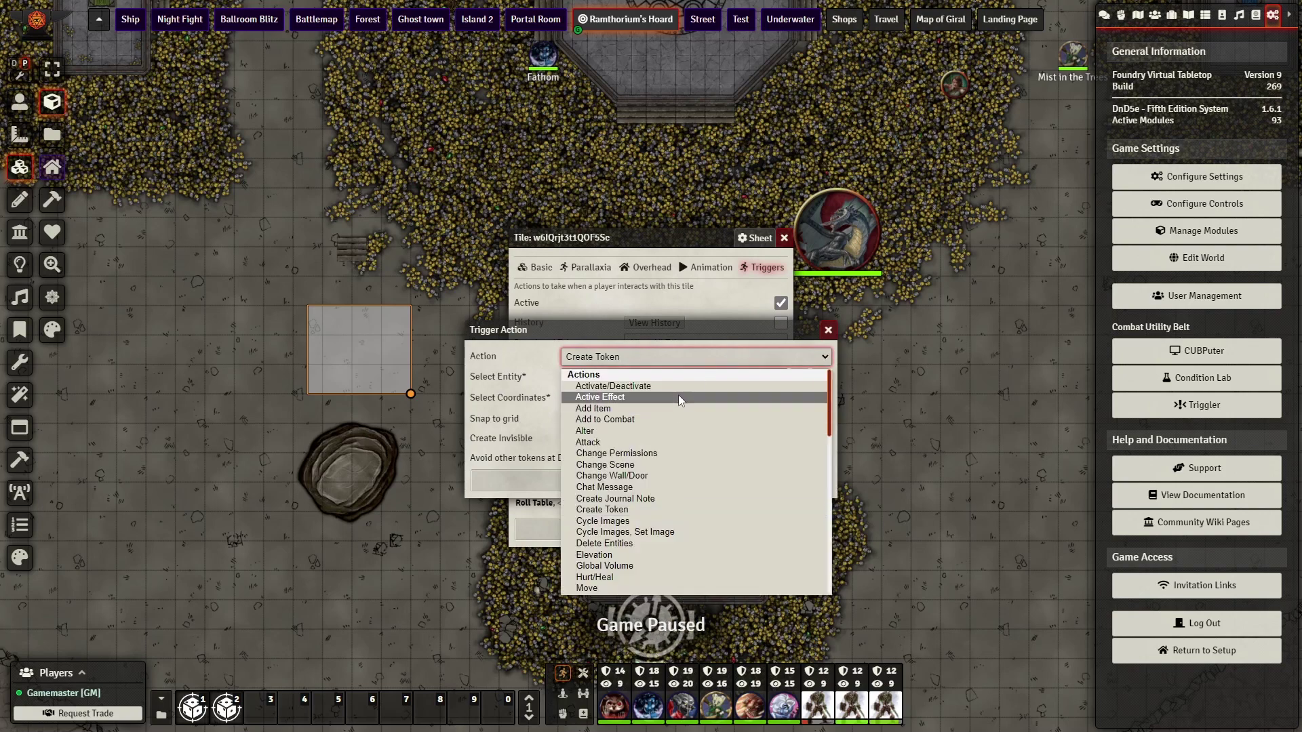
pyautogui.click(662, 408)
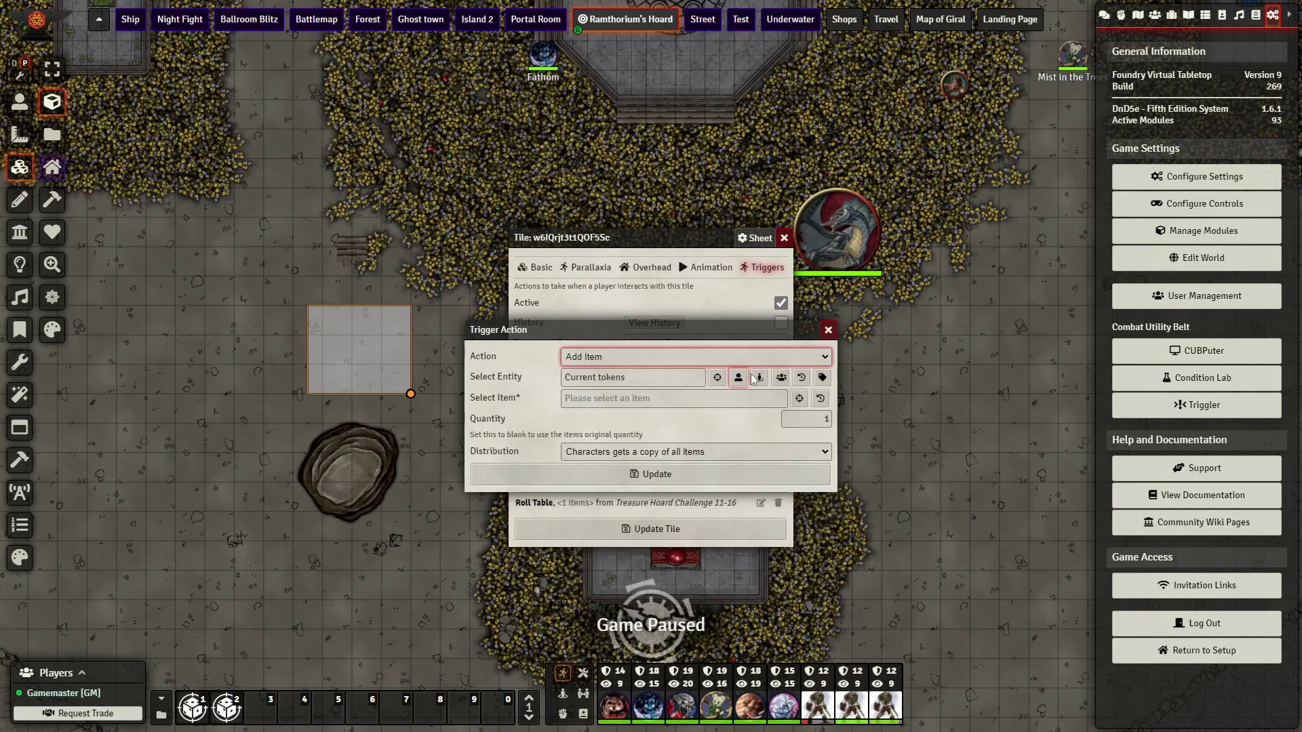
# Set the Add Item action to give Current items to the Obsidian dragon token, and save both the action and the tile
pyautogui.click(717, 379)
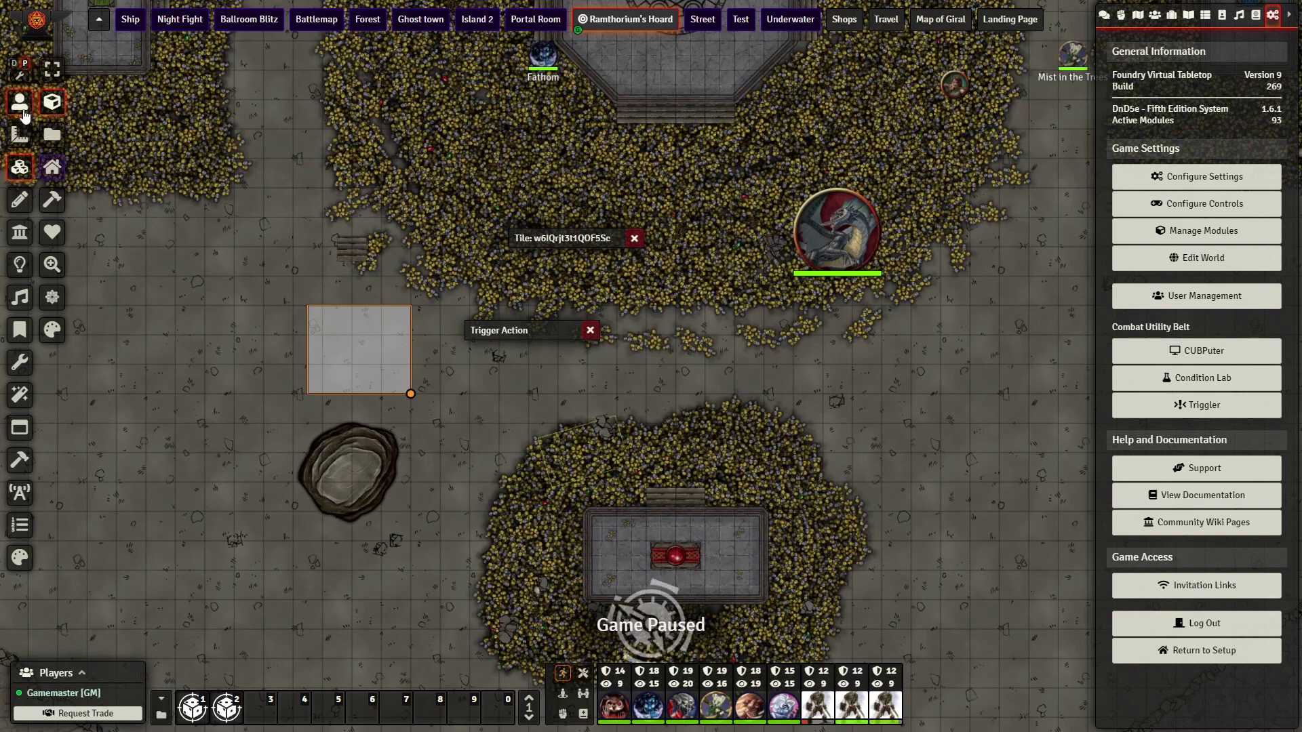
pyautogui.click(22, 113)
pyautogui.click(838, 230)
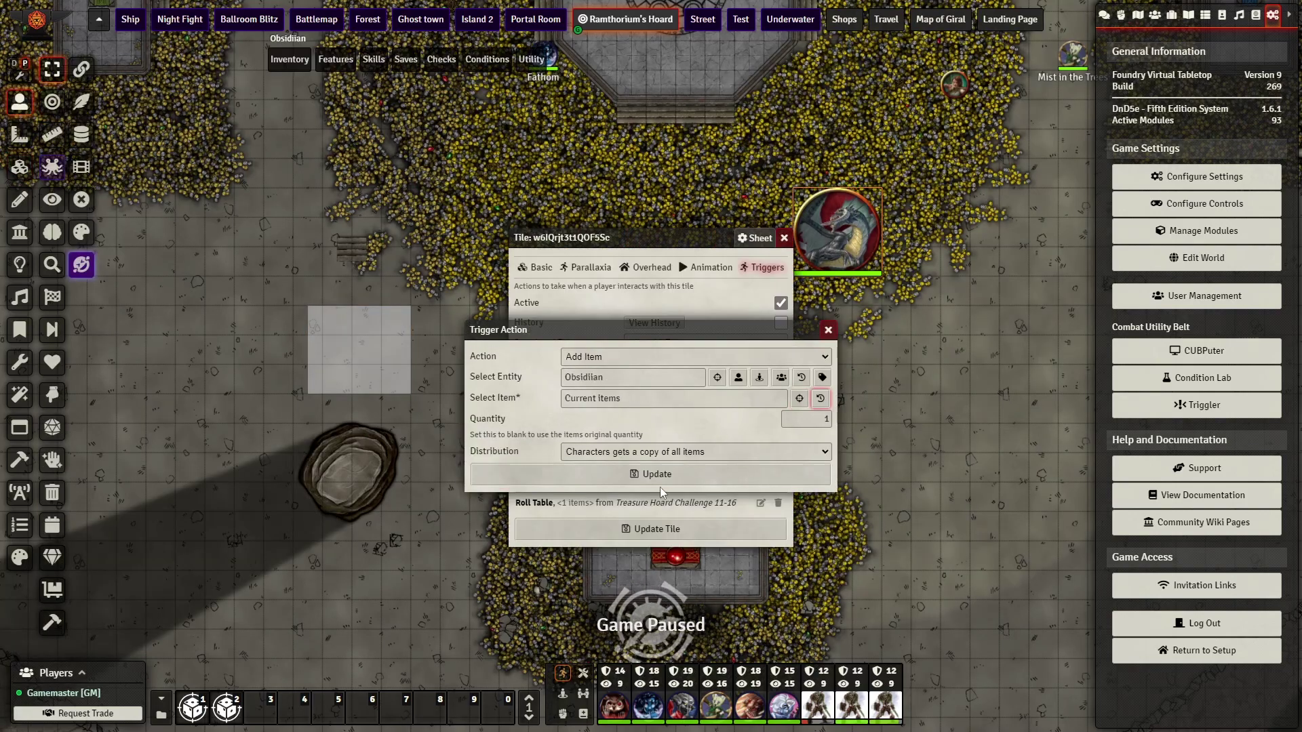
pyautogui.click(645, 475)
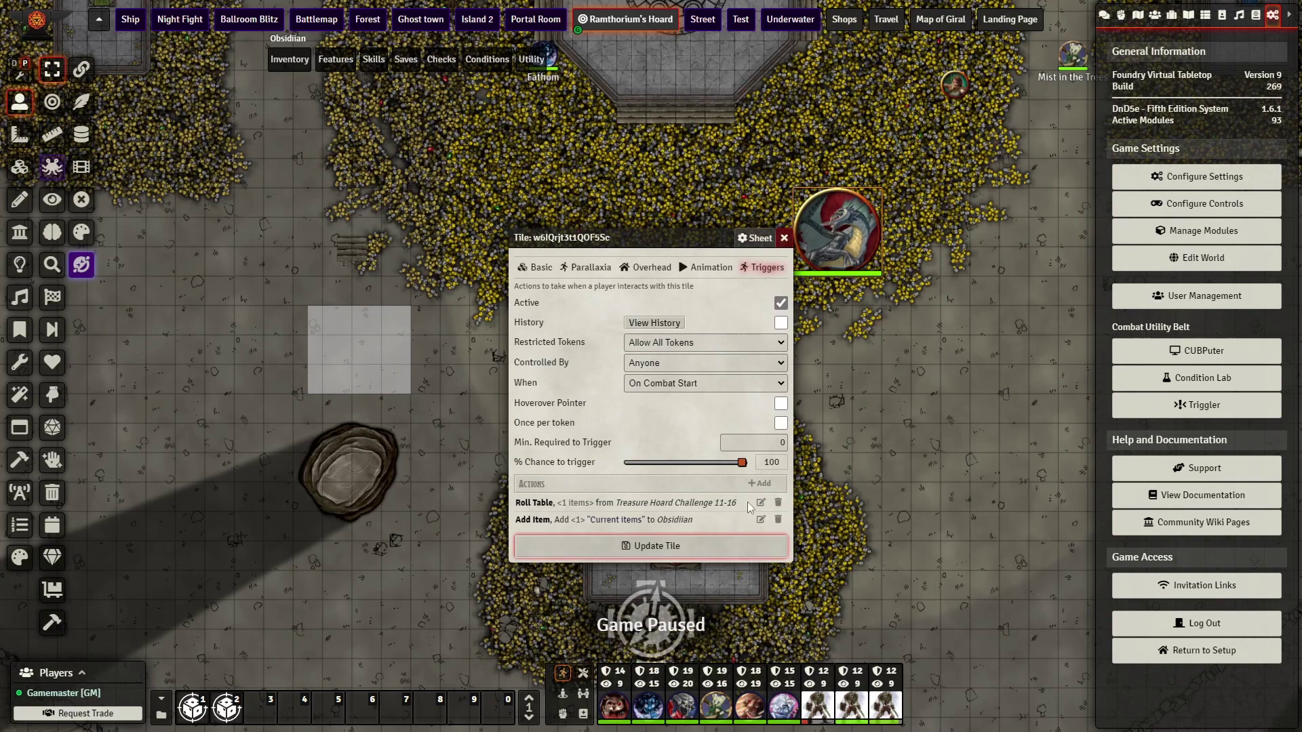
pyautogui.click(678, 544)
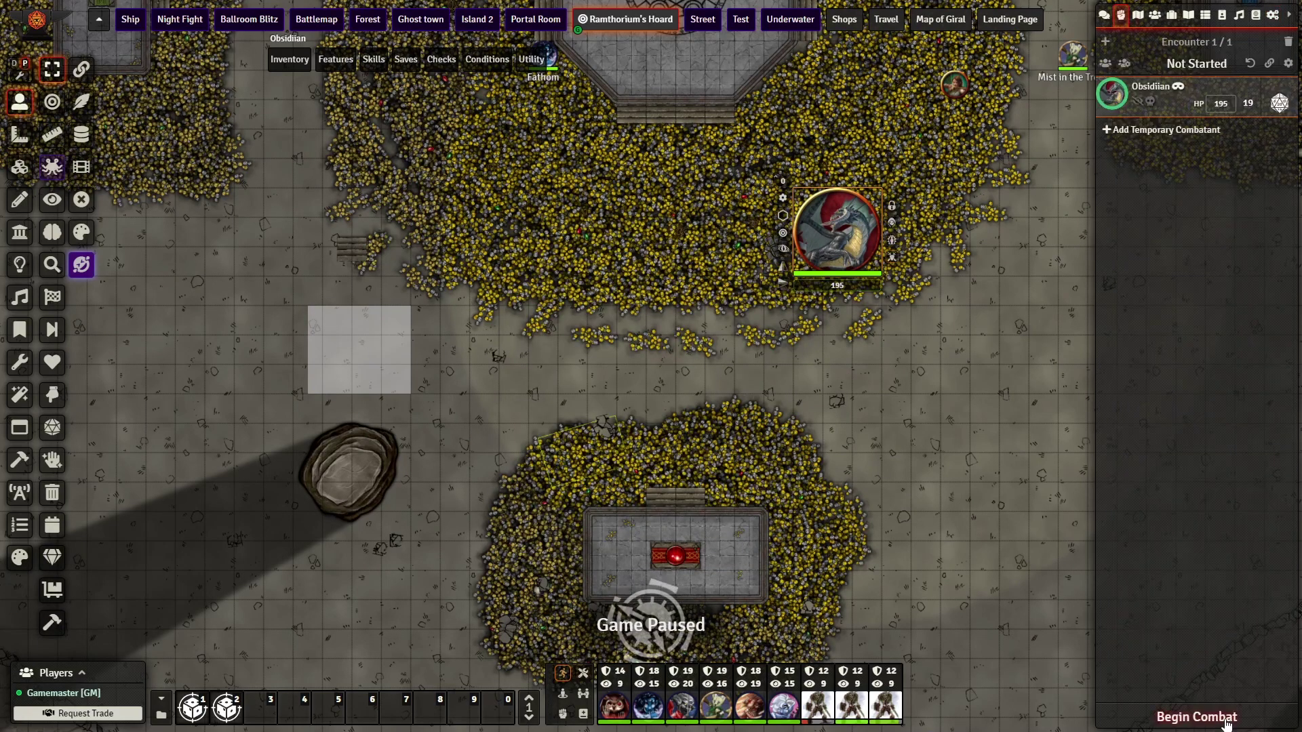
# Begin combat with the dragon in the encounter and accept the SRD importer for every rolled item
pyautogui.click(1225, 723)
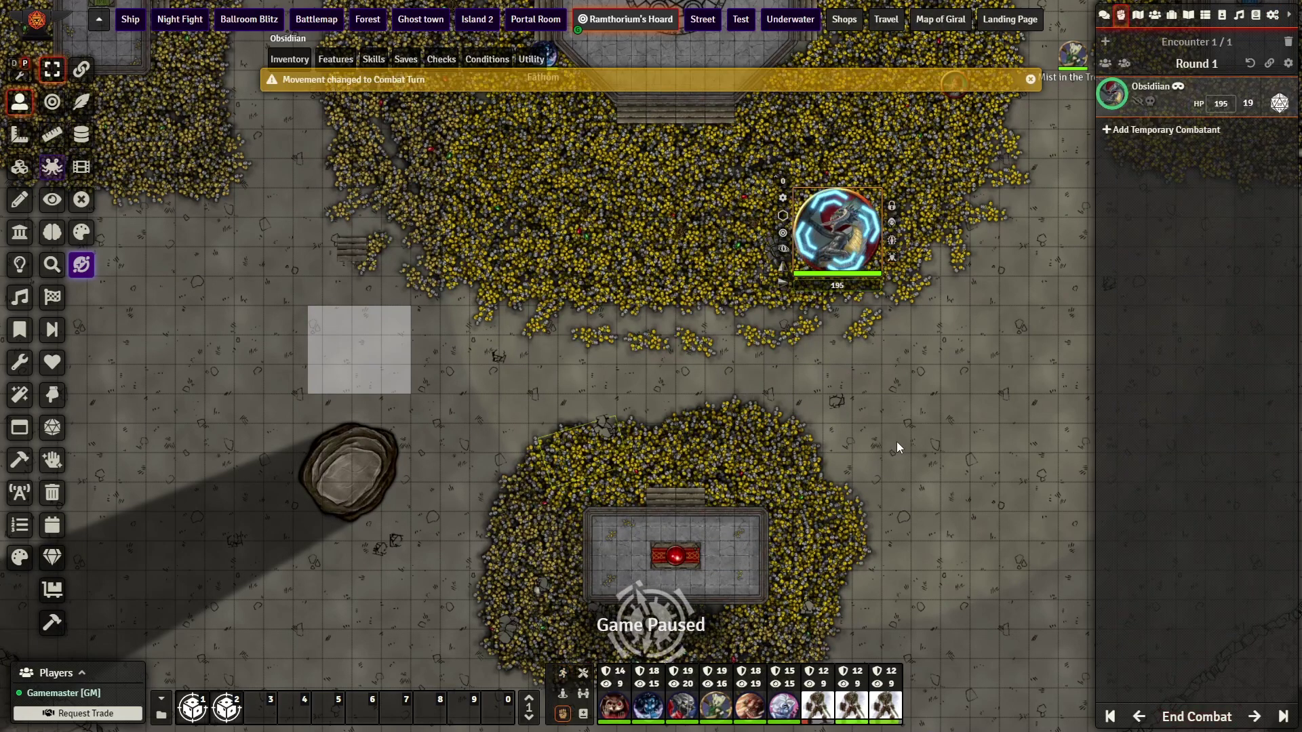
pyautogui.click(620, 379)
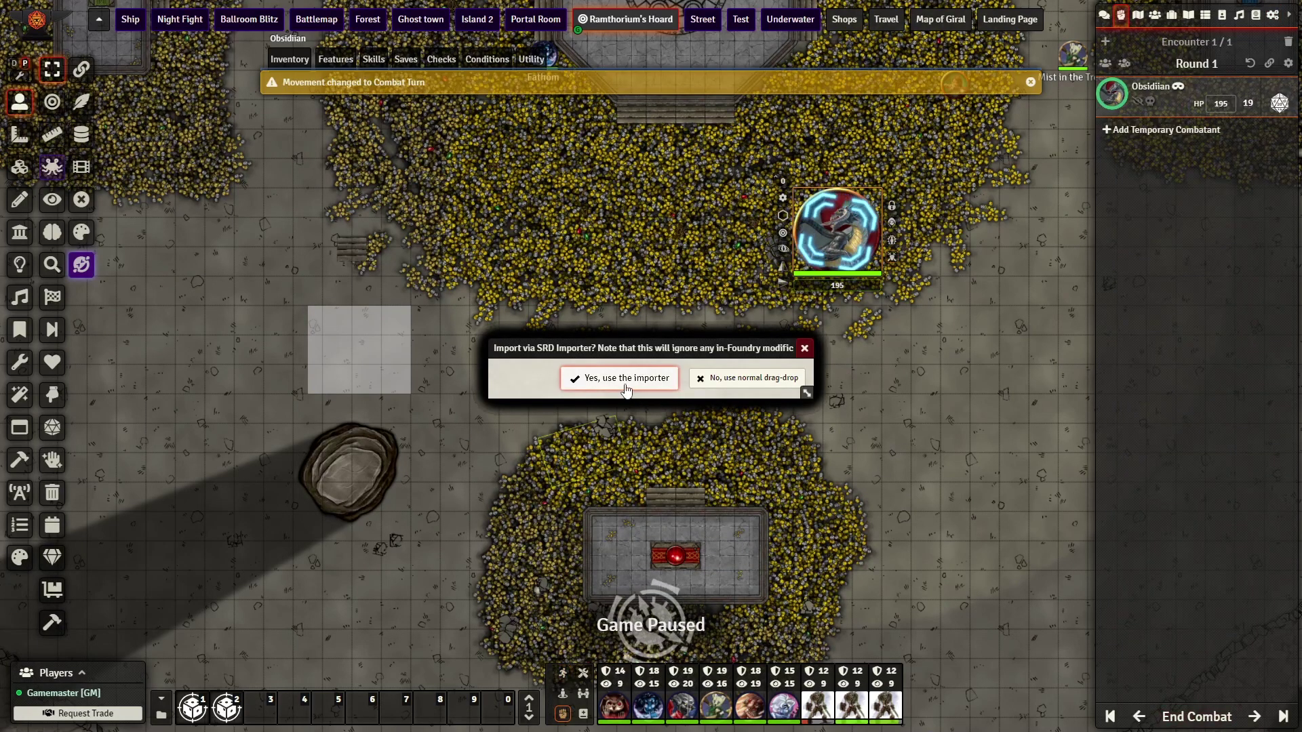
pyautogui.click(619, 379)
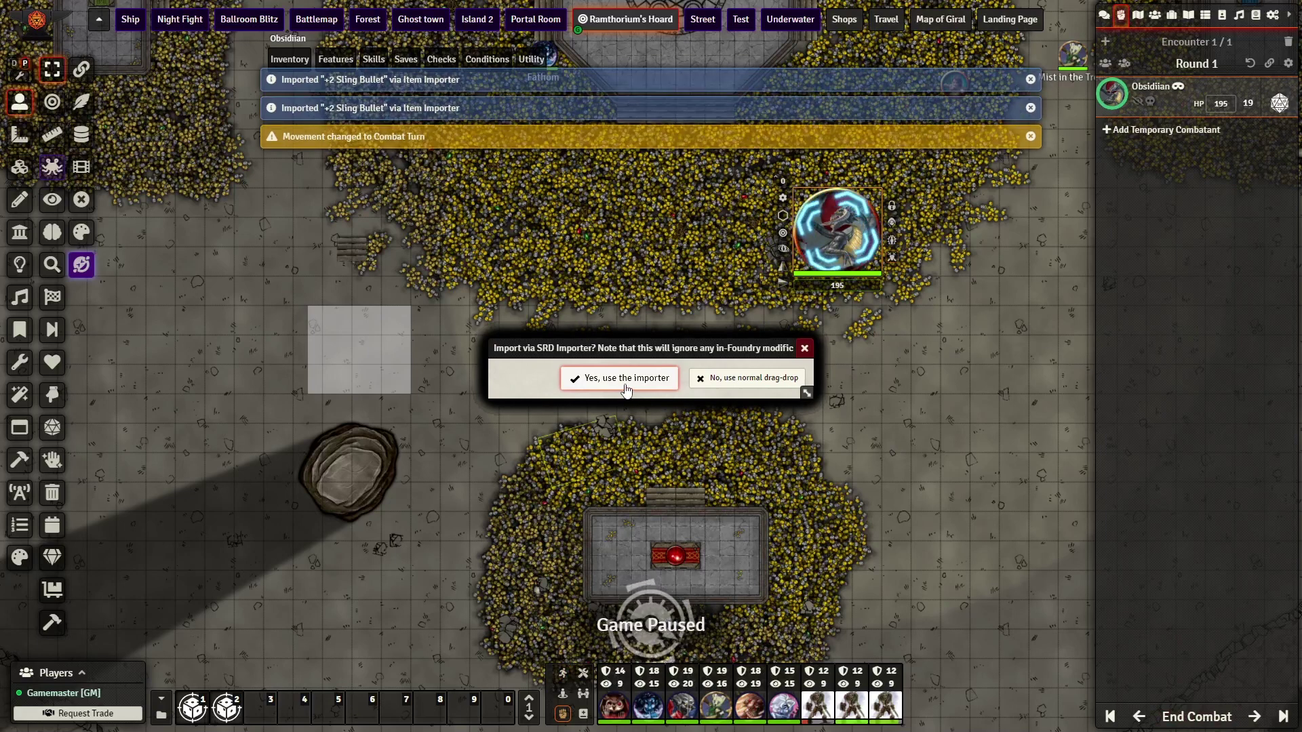
pyautogui.click(625, 385)
pyautogui.click(624, 385)
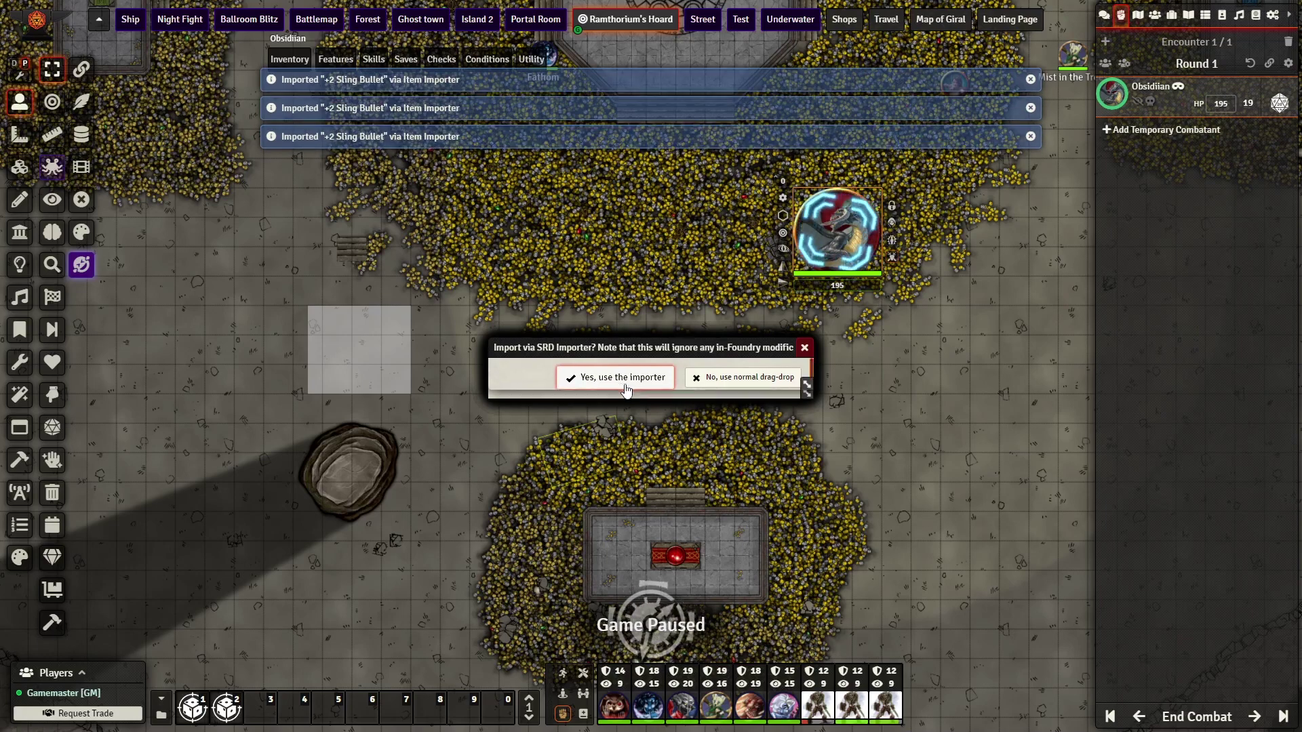
pyautogui.click(624, 385)
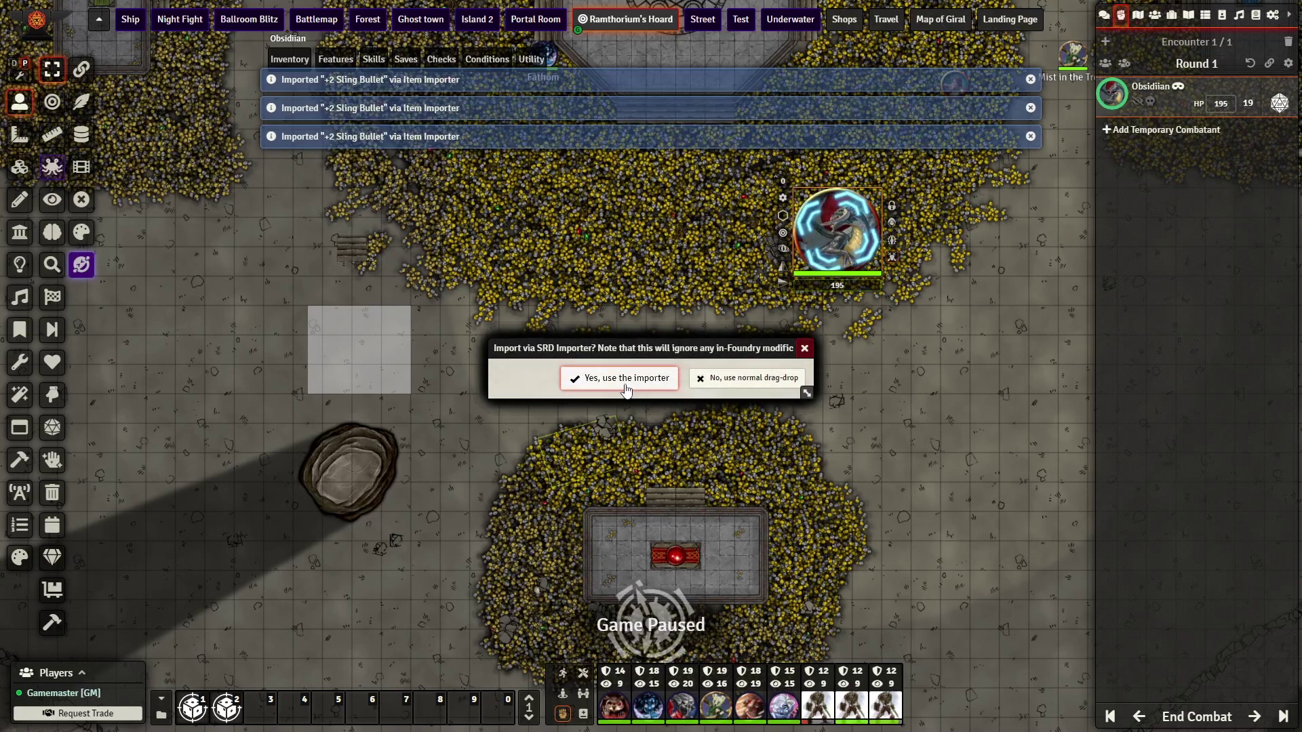
pyautogui.click(625, 385)
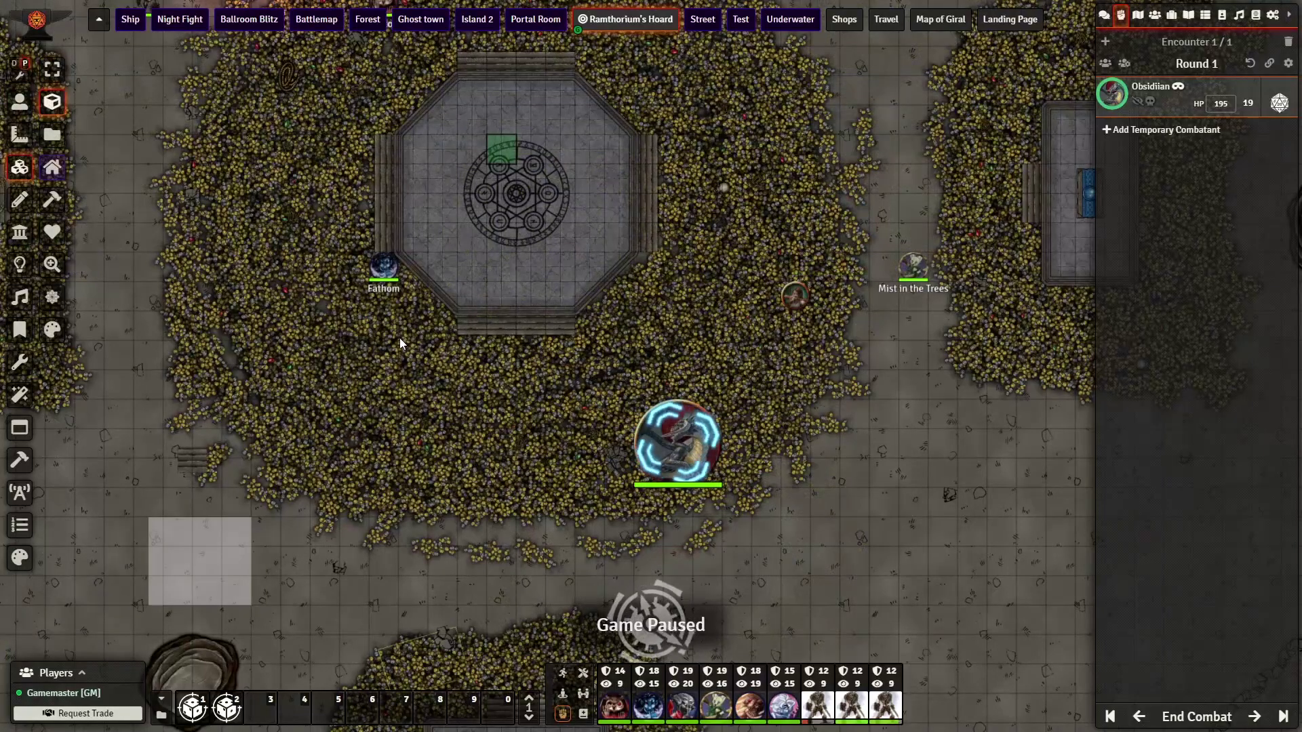
# Draw a tile about 560 by 420 pixels over the gold south of the octagonal platform and set it to trigger On Click
pyautogui.moveTo(400, 338); pyautogui.dragTo(634, 520)
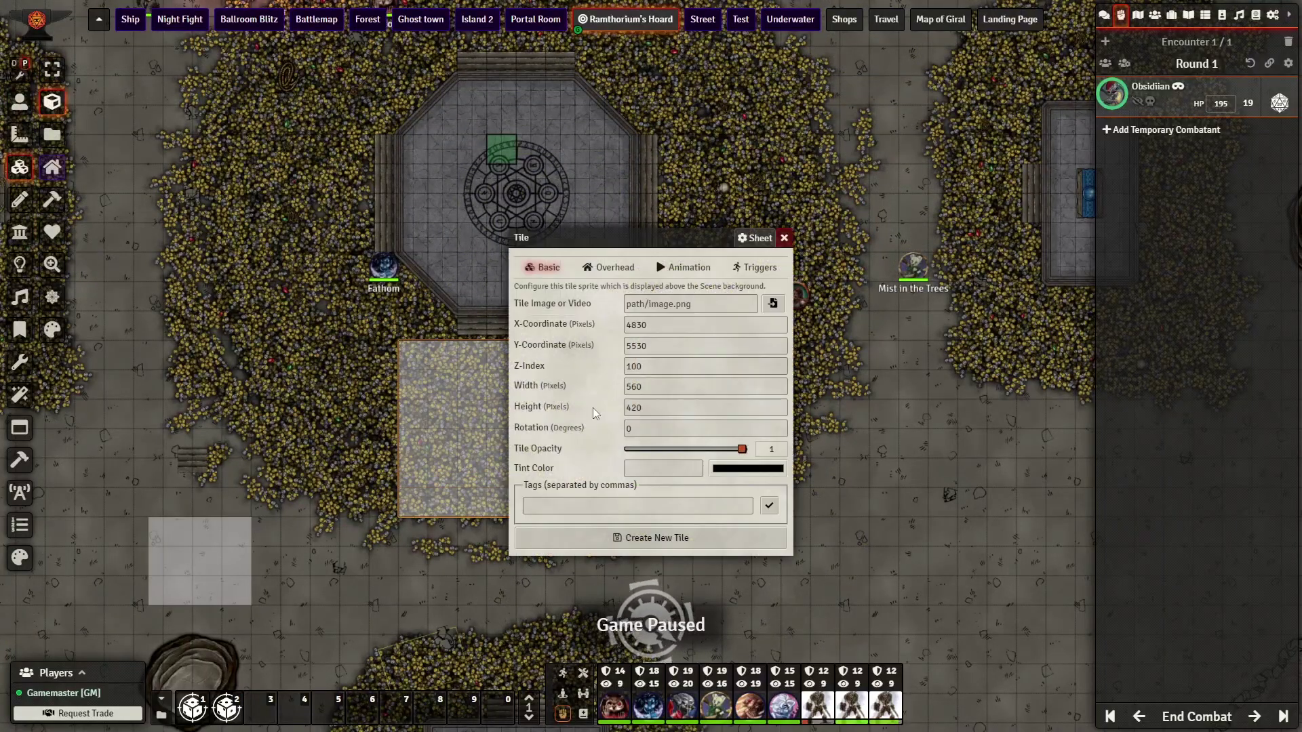
pyautogui.click(757, 268)
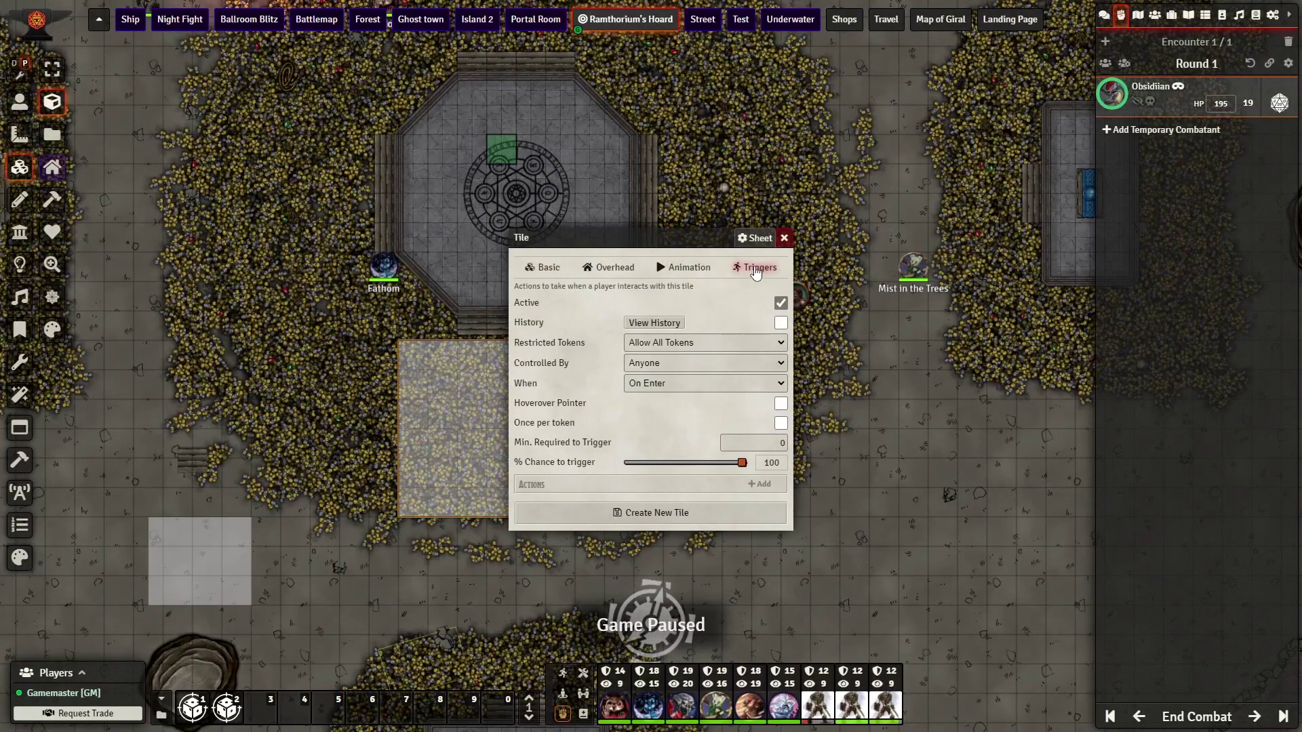
pyautogui.click(711, 390)
pyautogui.click(713, 471)
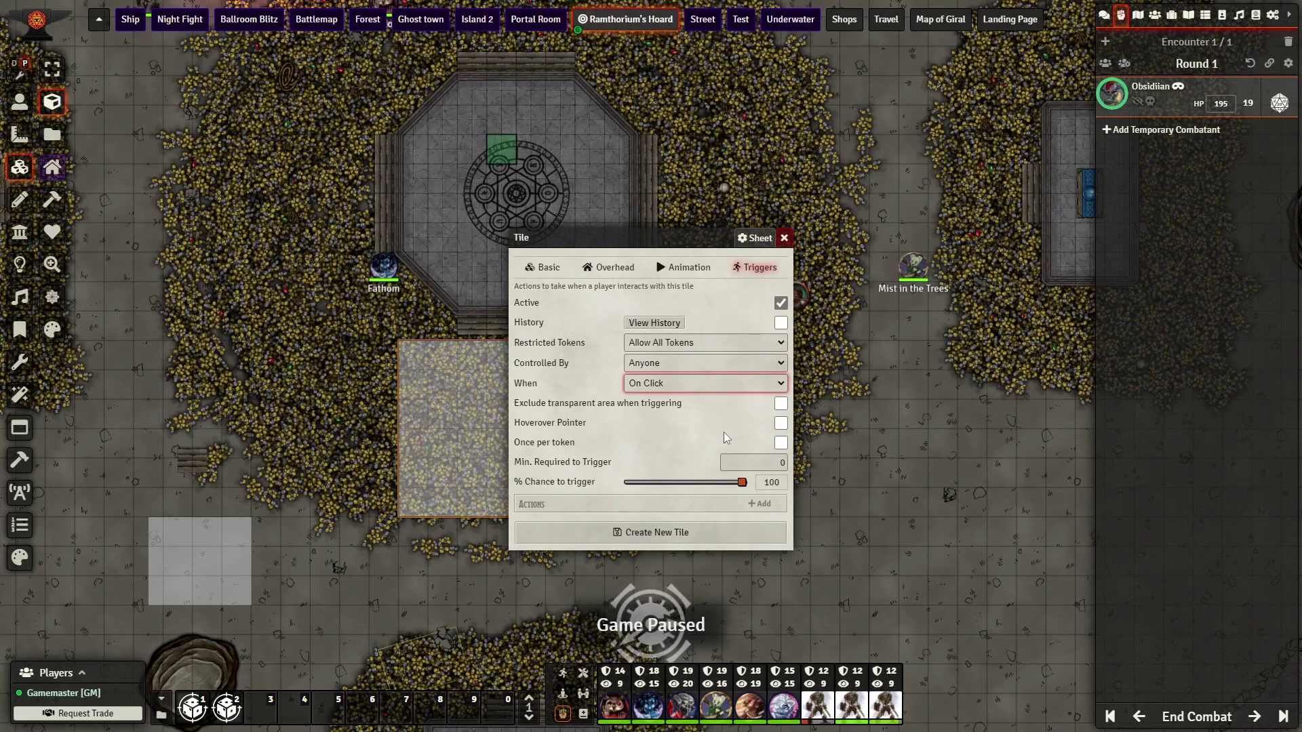
# Add a trigger action to the large gold tile and set its action type to Open a Journal
pyautogui.click(758, 505)
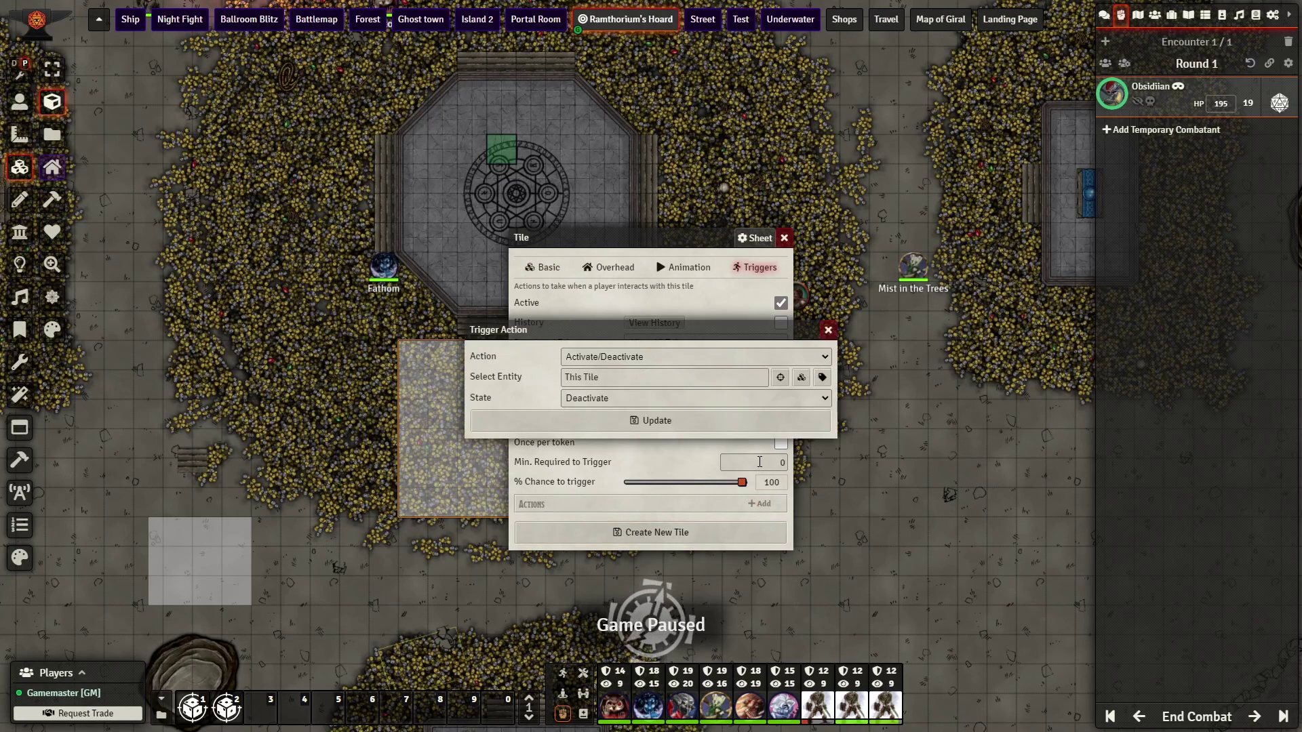
pyautogui.click(703, 363)
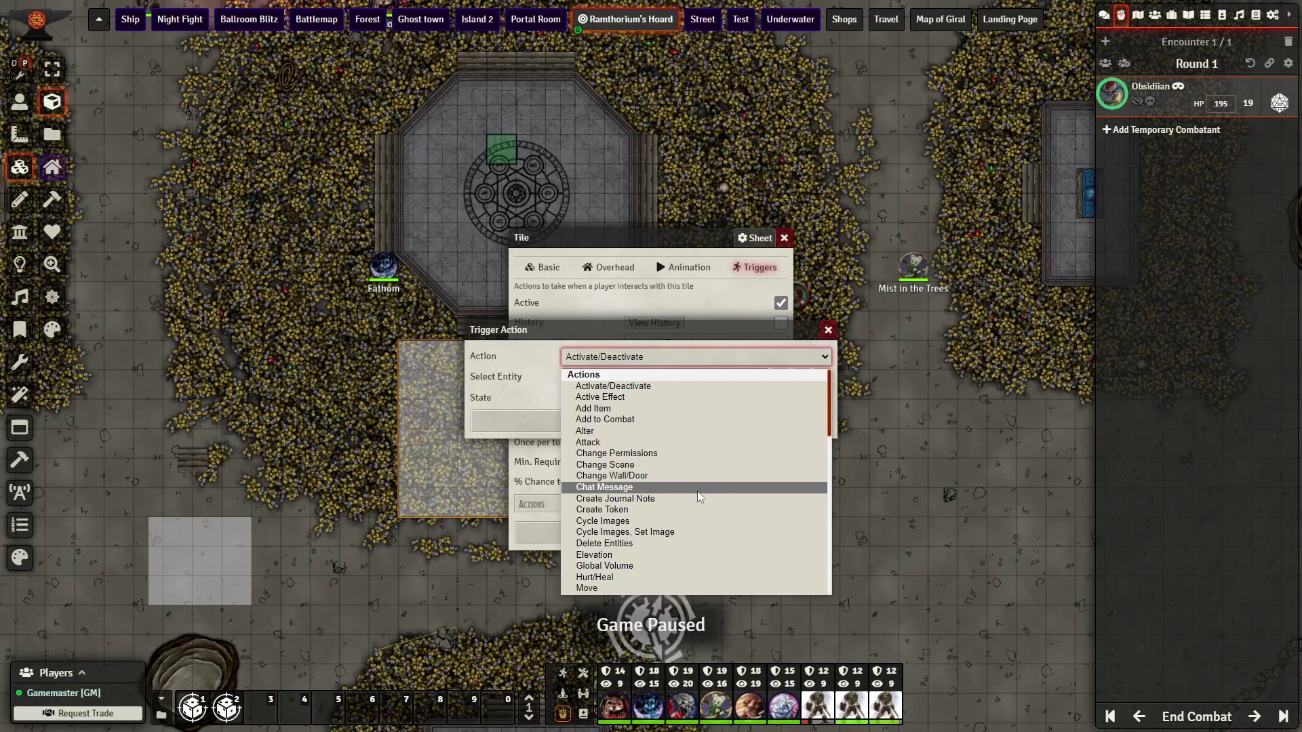
pyautogui.scroll(-2, 697, 491)
pyautogui.scroll(-3, 697, 491)
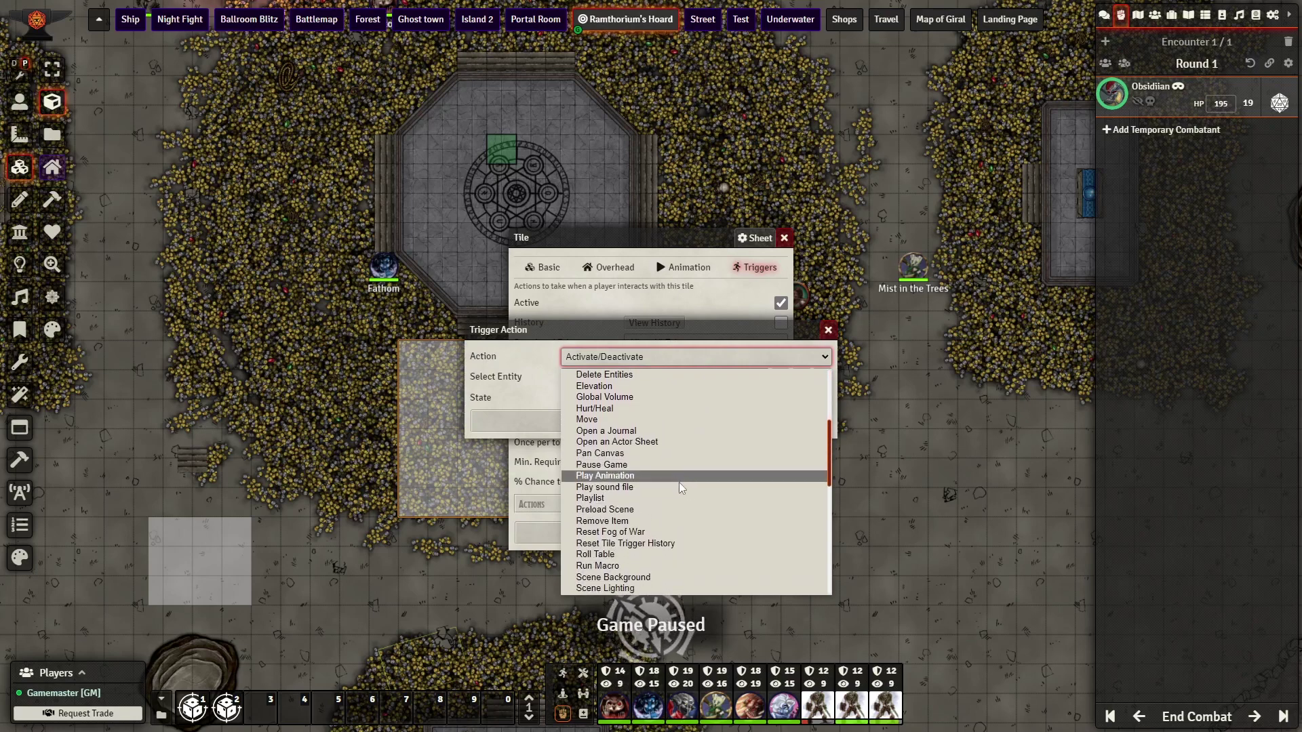
pyautogui.click(669, 432)
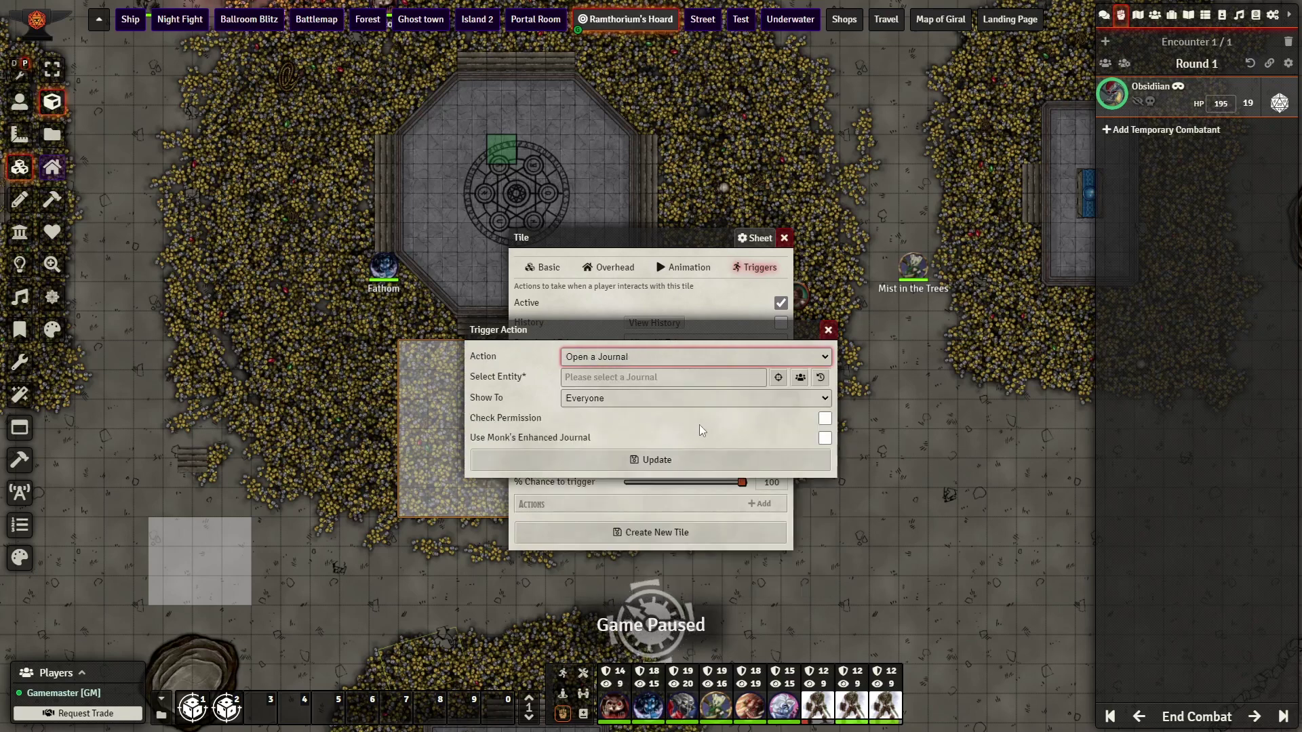
# Have the action open the Loot journal for the Triggering Player using Monk's Enhanced Journal, and save the action
pyautogui.click(778, 379)
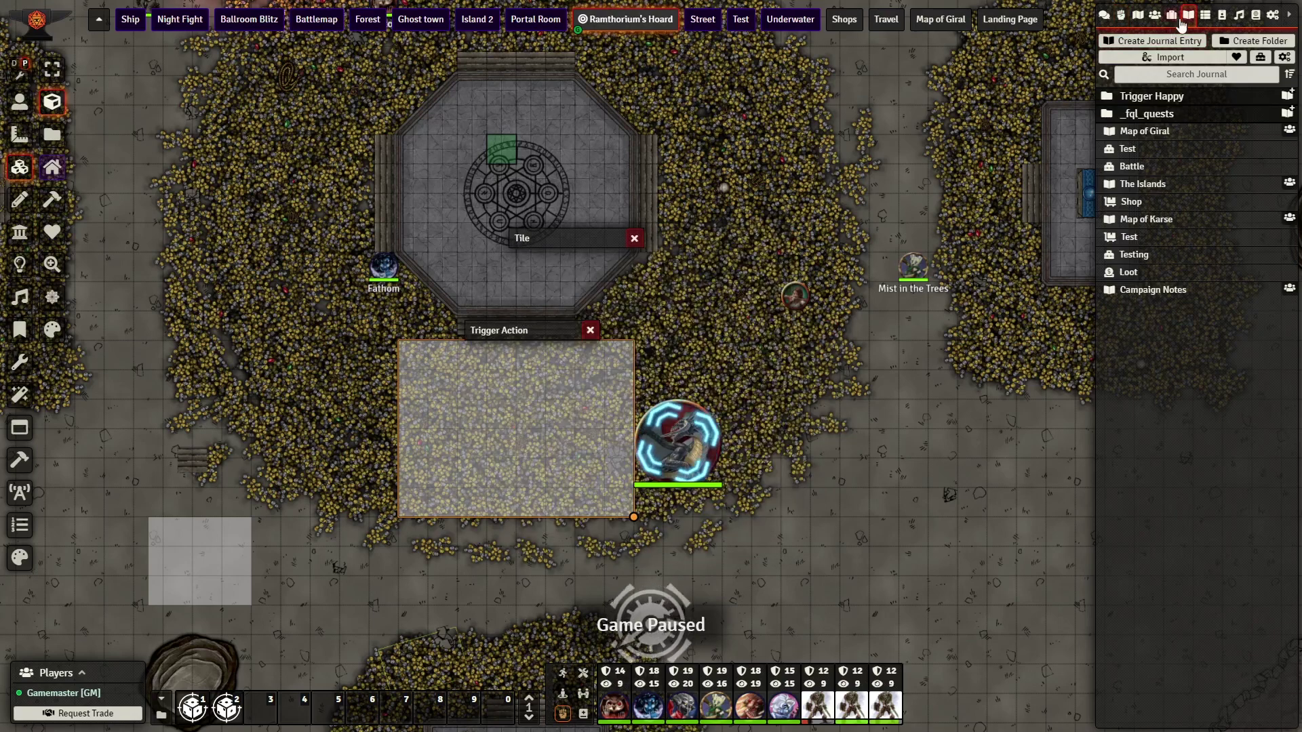
pyautogui.moveTo(1129, 272); pyautogui.dragTo(664, 377)
pyautogui.click(694, 400)
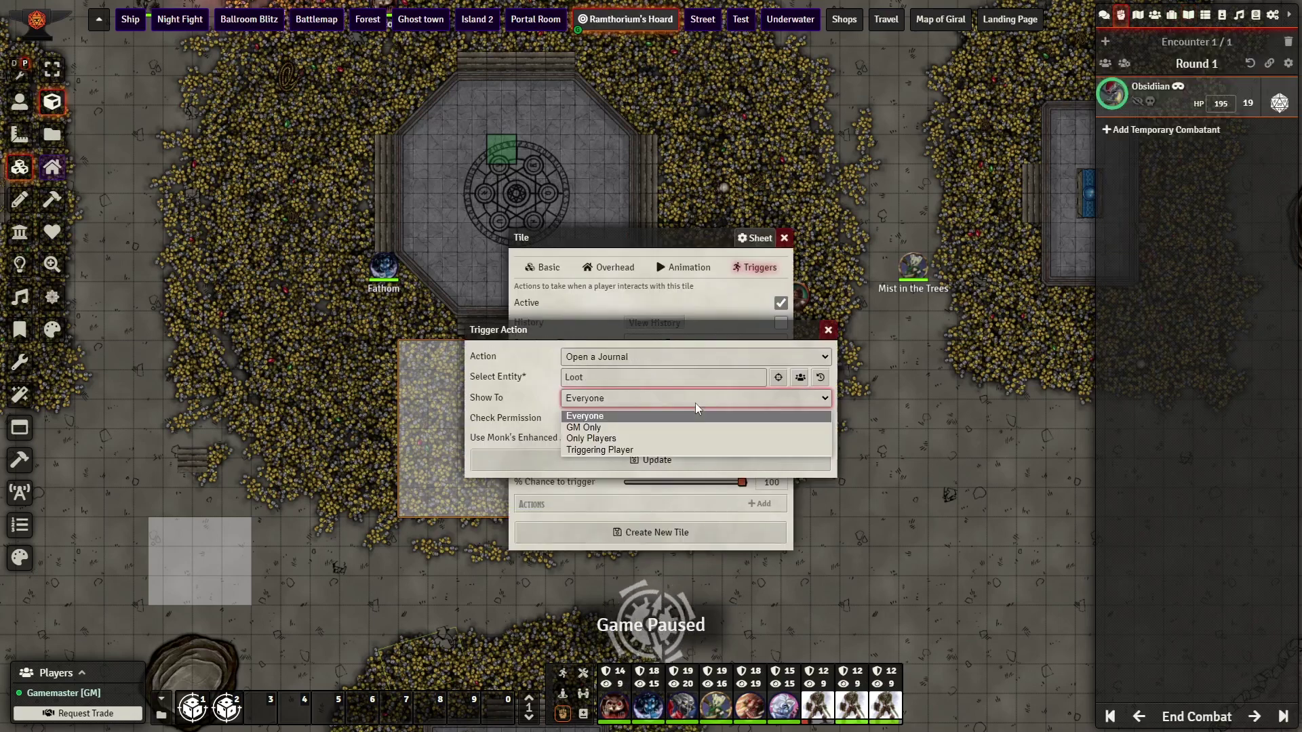
pyautogui.click(636, 447)
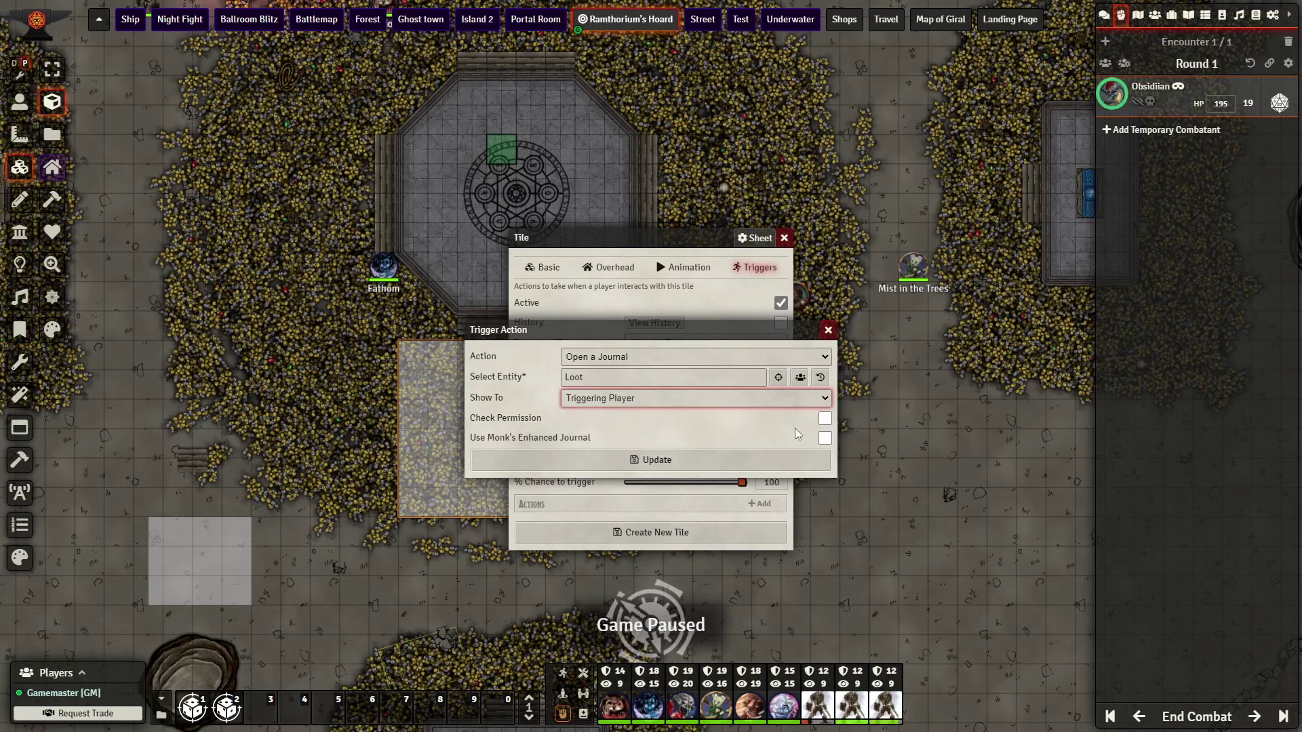
pyautogui.click(824, 438)
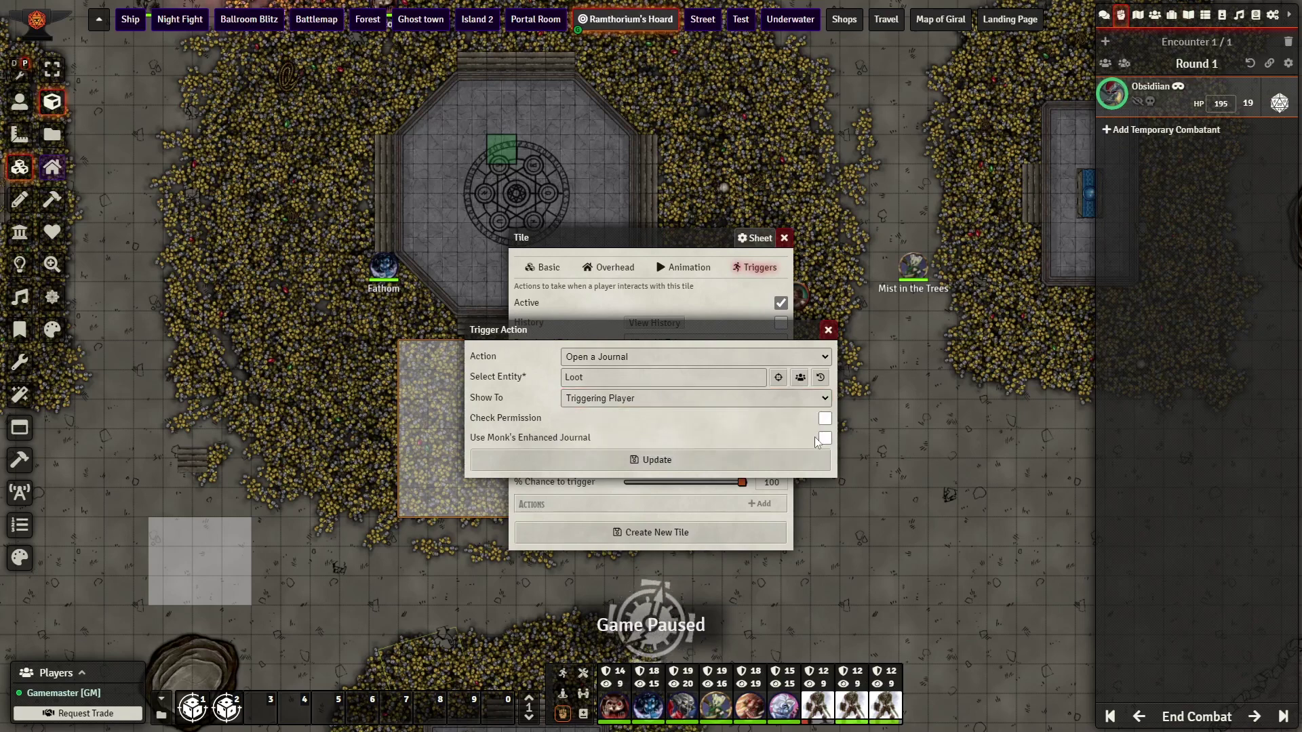
pyautogui.click(714, 466)
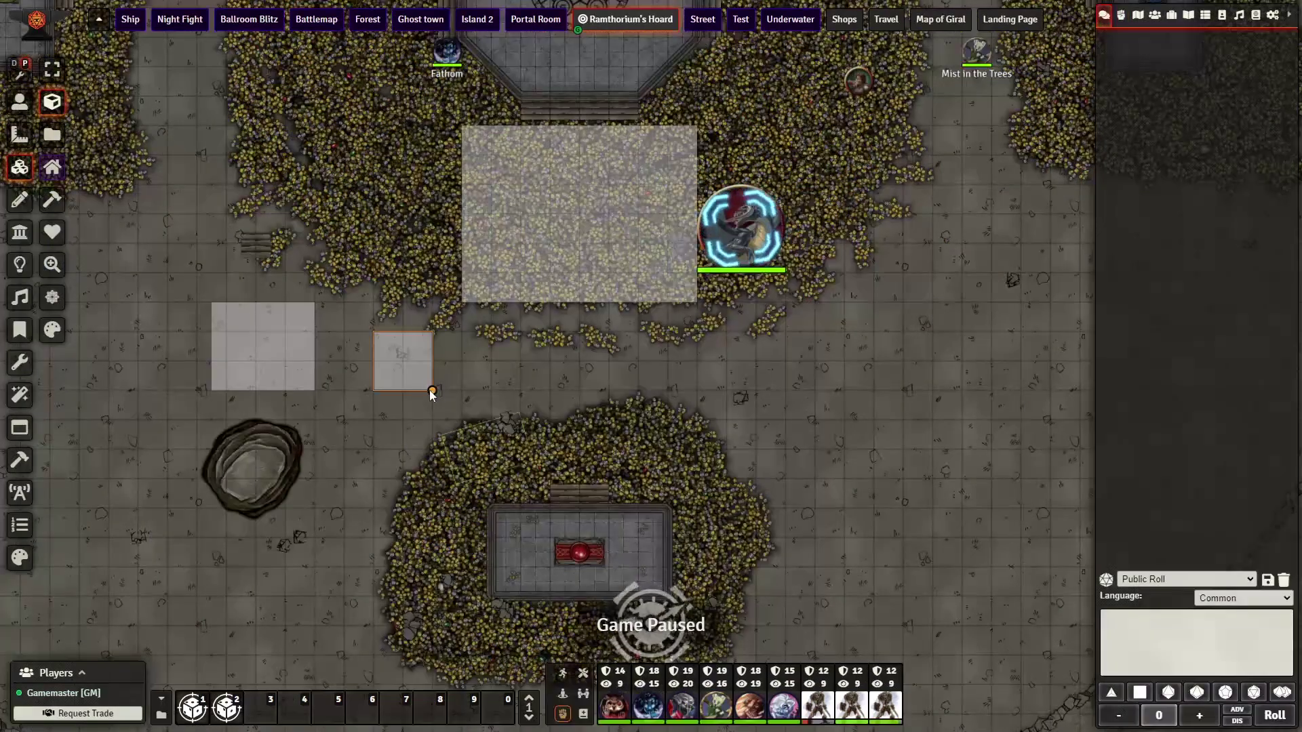
# Create a 140 by 140 pixel tile just southwest of the large gold tile and set it to trigger On Combat End
pyautogui.doubleClick(427, 387)
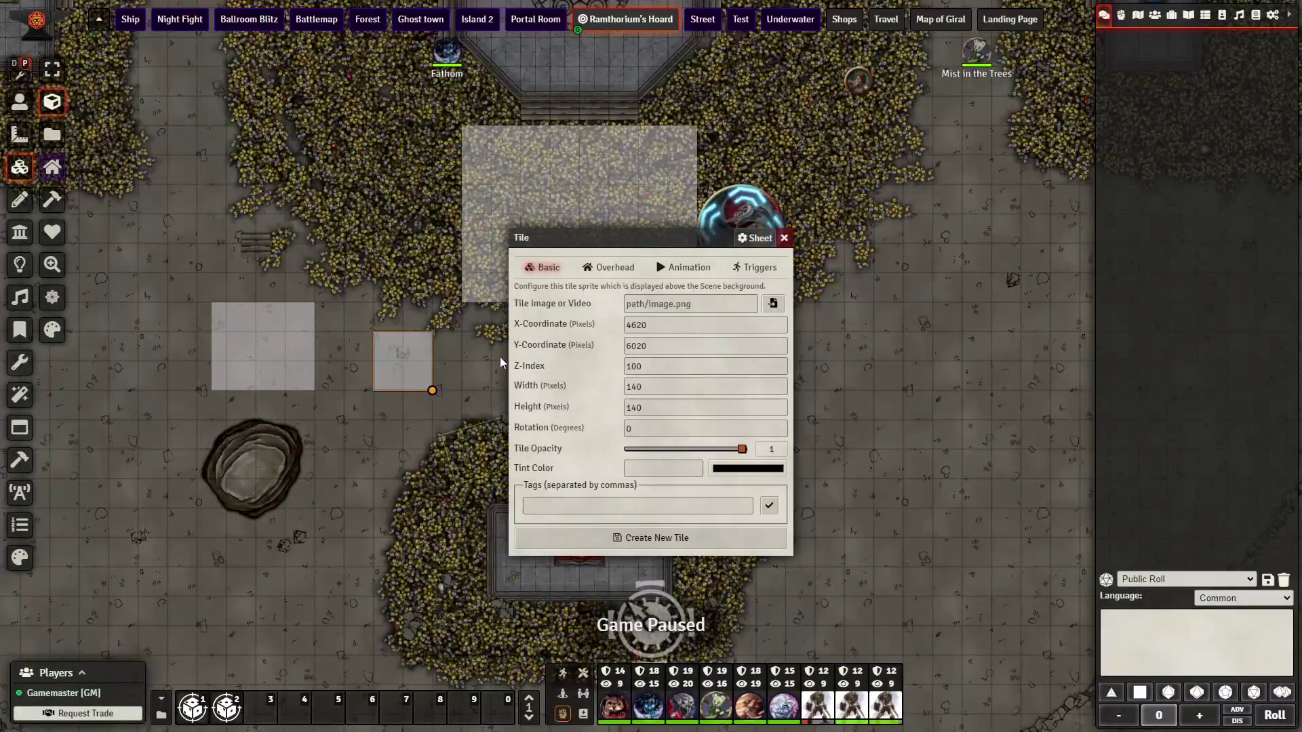
pyautogui.click(754, 268)
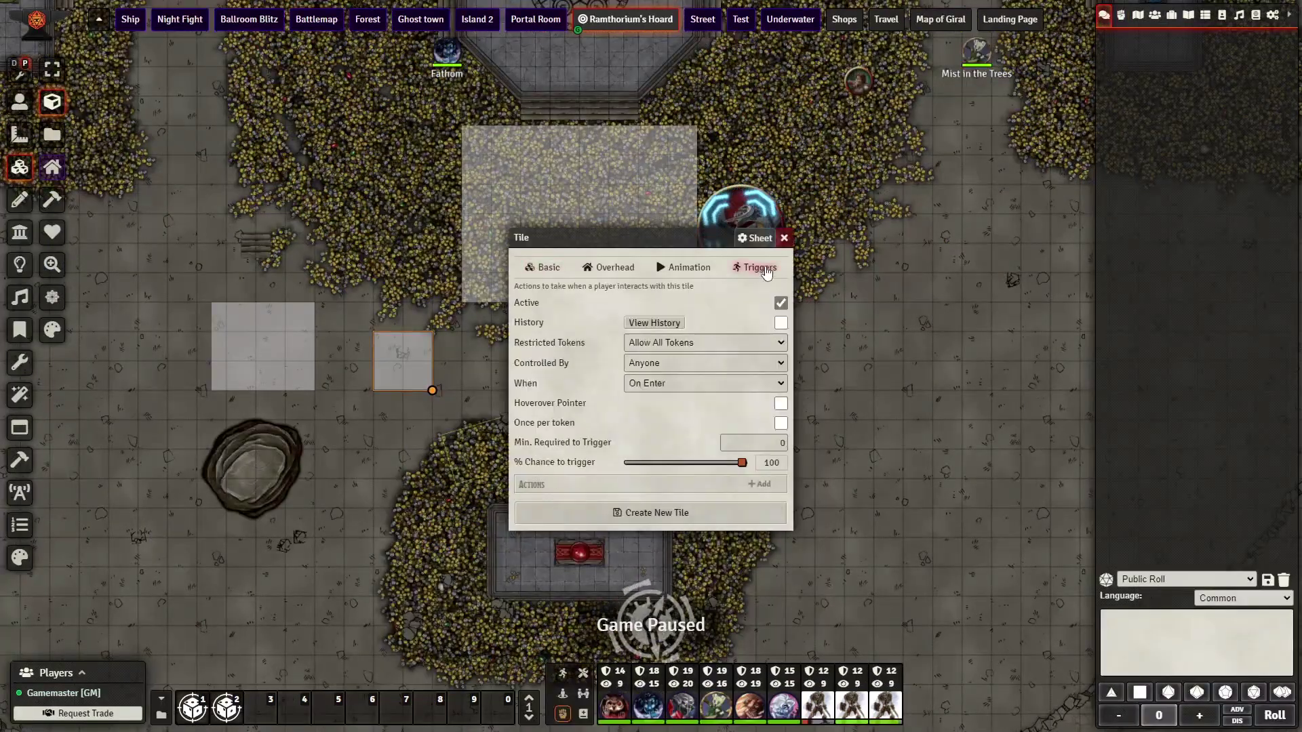
pyautogui.click(754, 381)
pyautogui.click(690, 583)
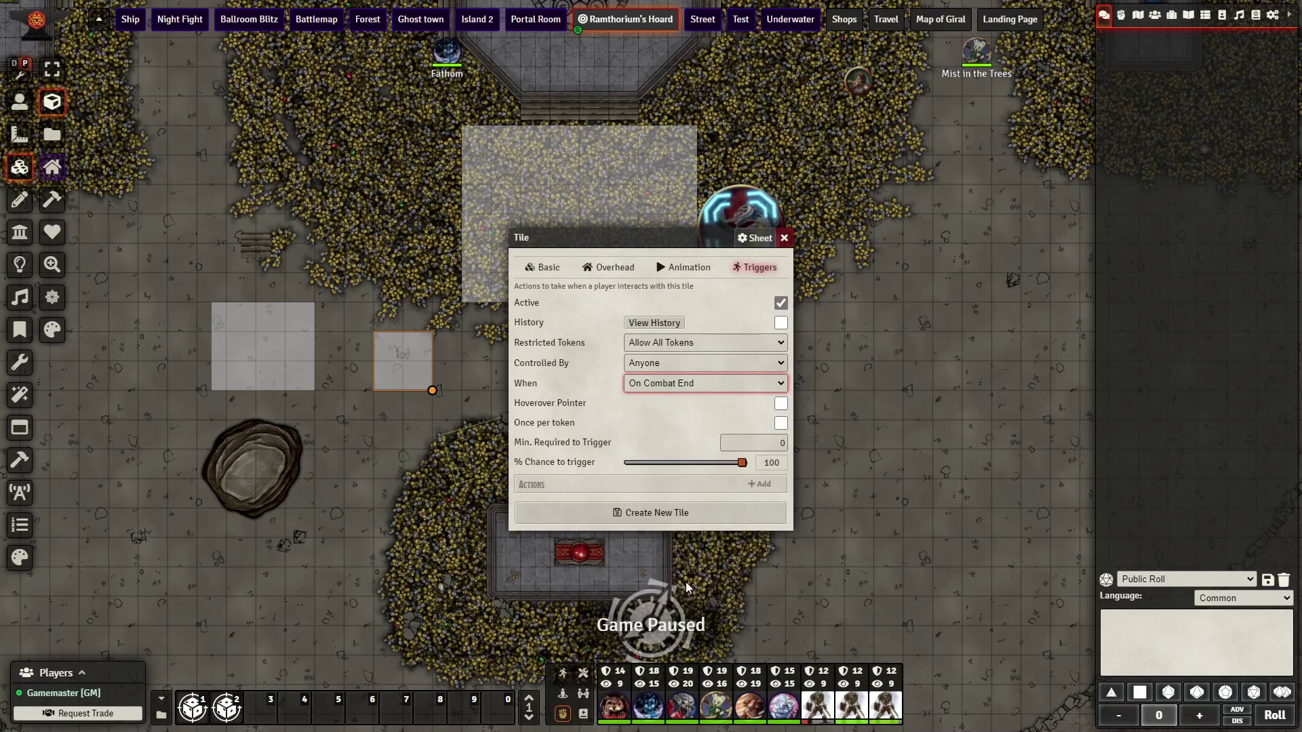
# Add an Activate/Deactivate action to the new tile with state Activate, targeting the large tile over the gold
pyautogui.click(755, 484)
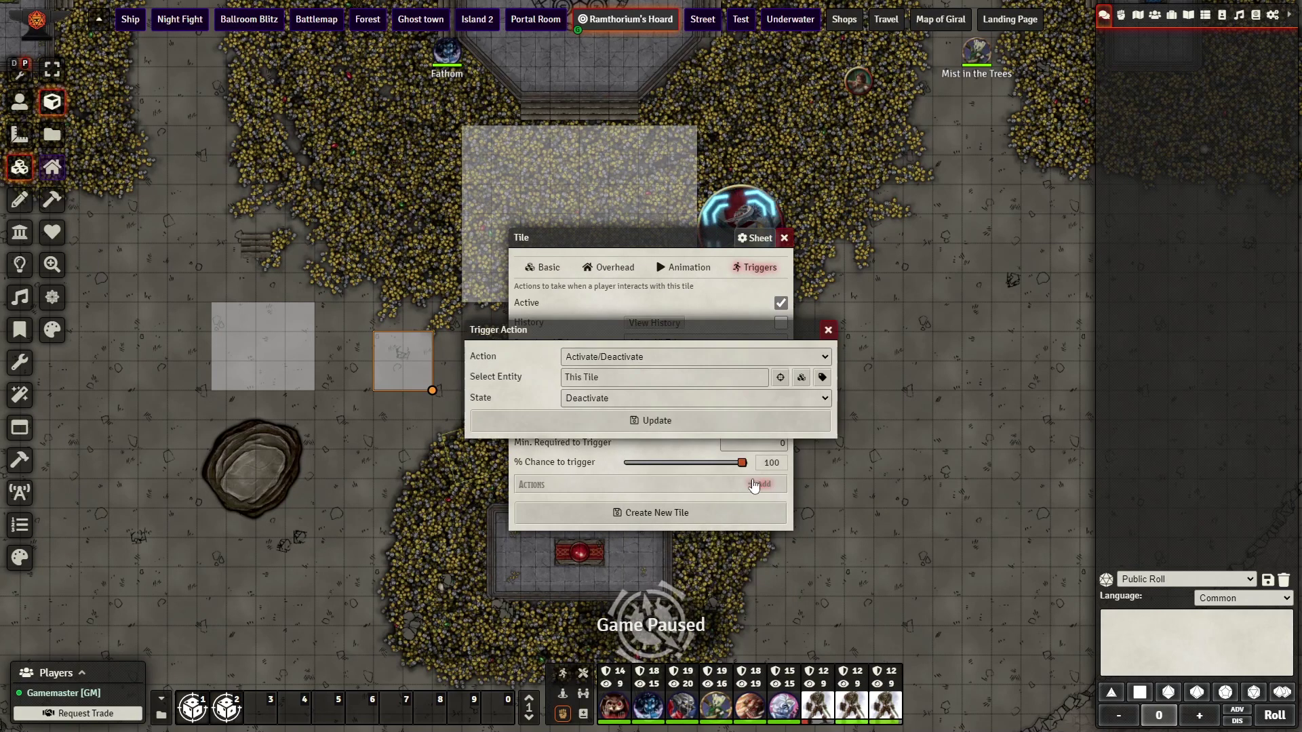
pyautogui.click(700, 351)
pyautogui.click(689, 385)
pyautogui.click(695, 402)
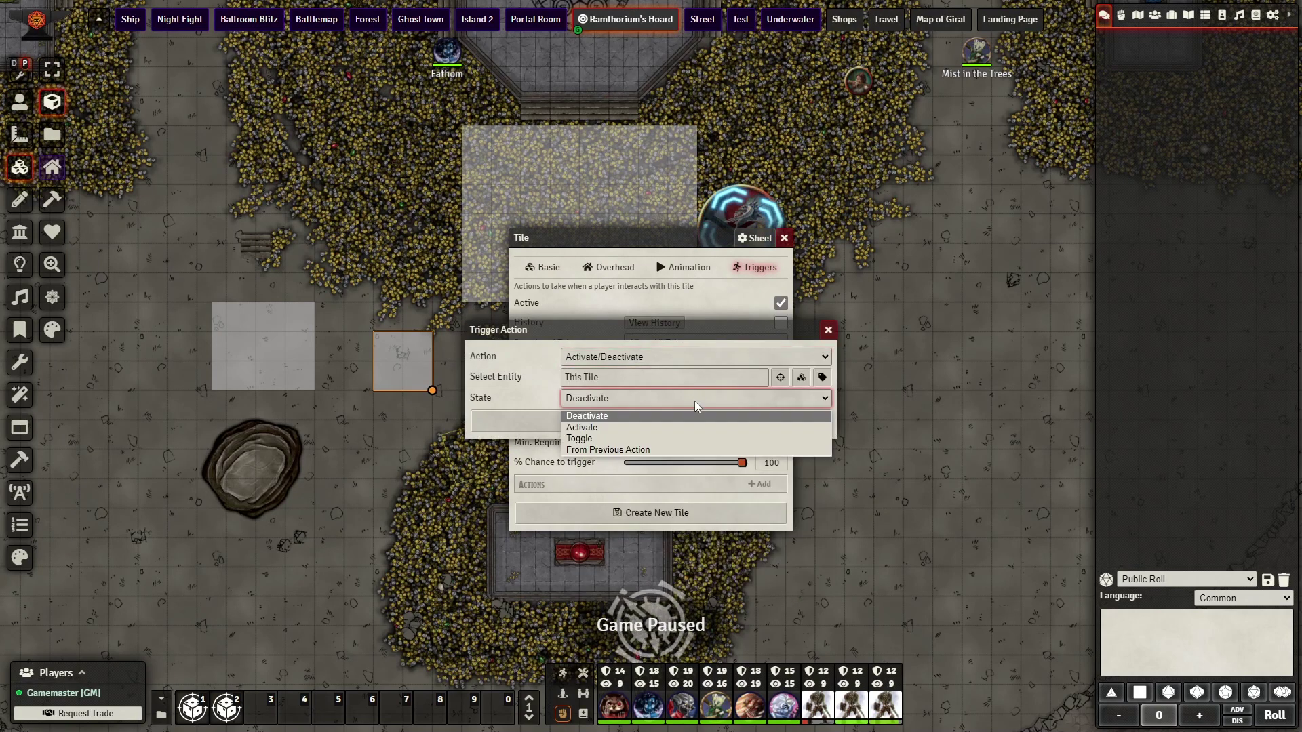
pyautogui.click(680, 425)
pyautogui.click(779, 380)
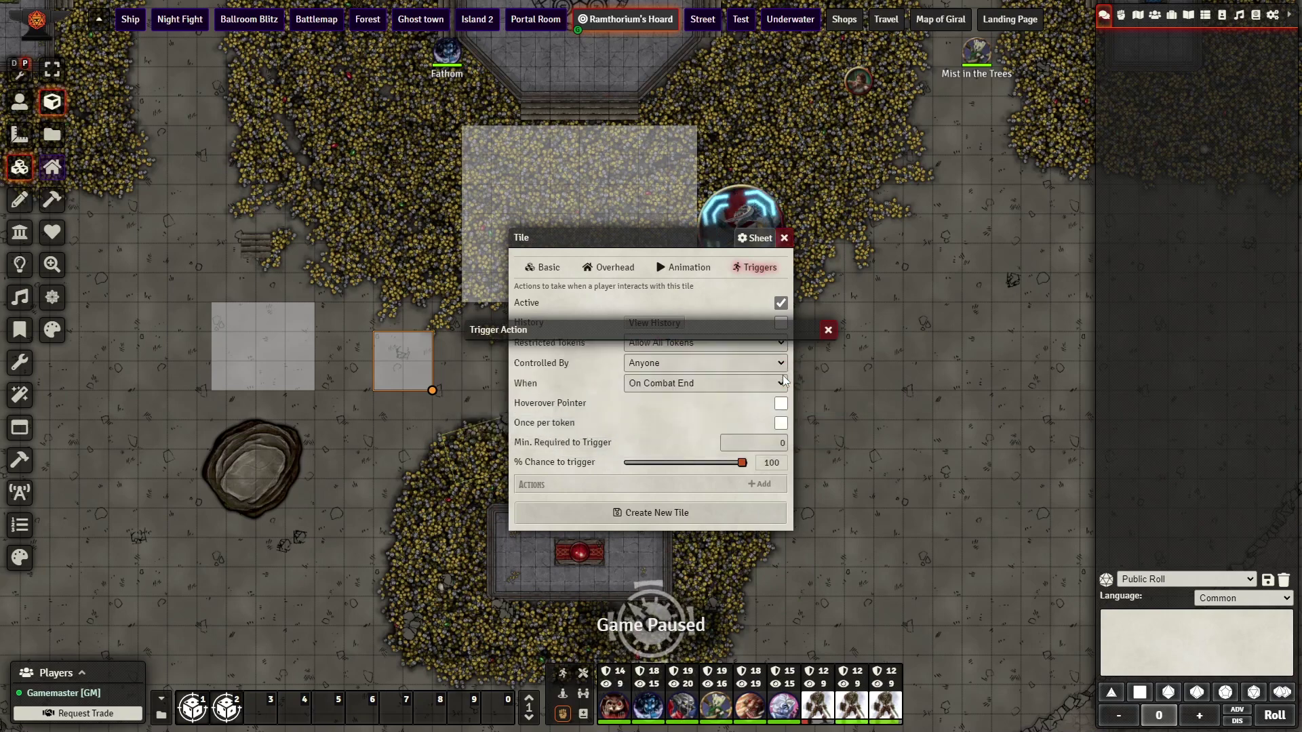
pyautogui.click(609, 164)
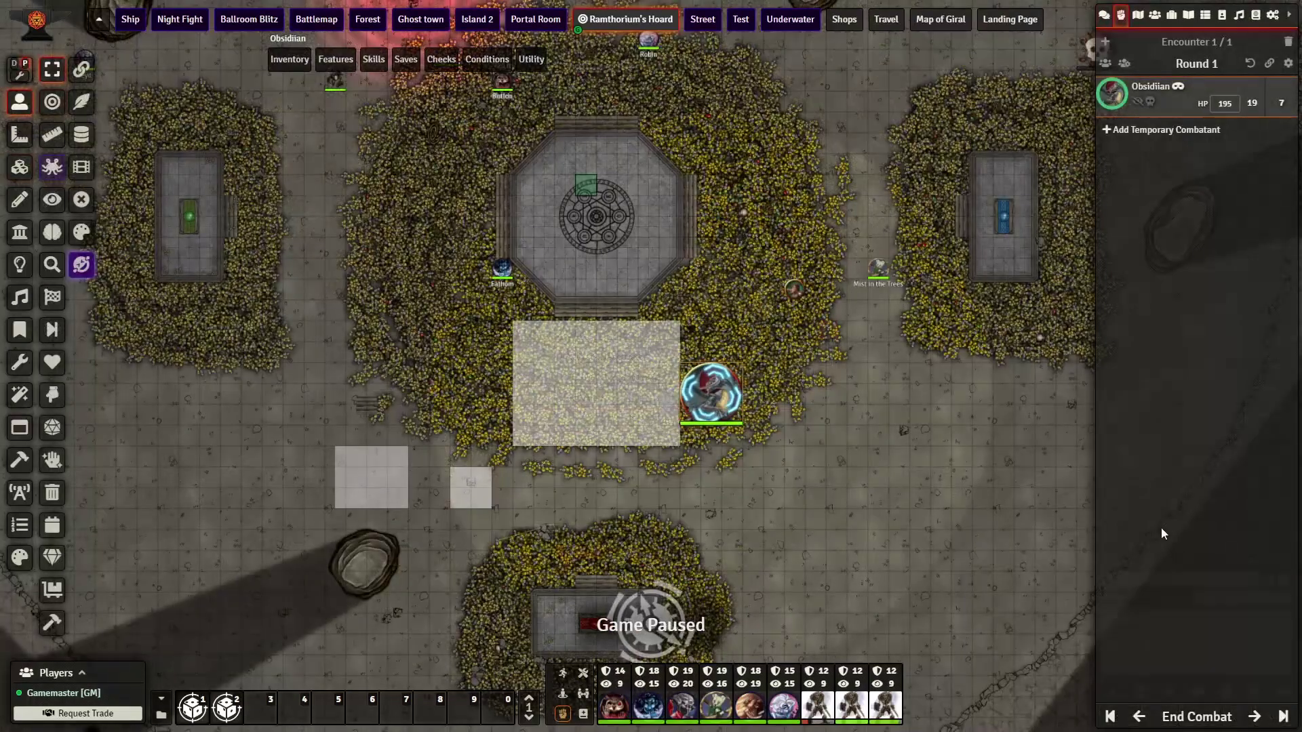
# End the combat encounter and transfer the Obsidian dragon's items to the Loot journal with Clear Current Items enabled
pyautogui.click(1200, 719)
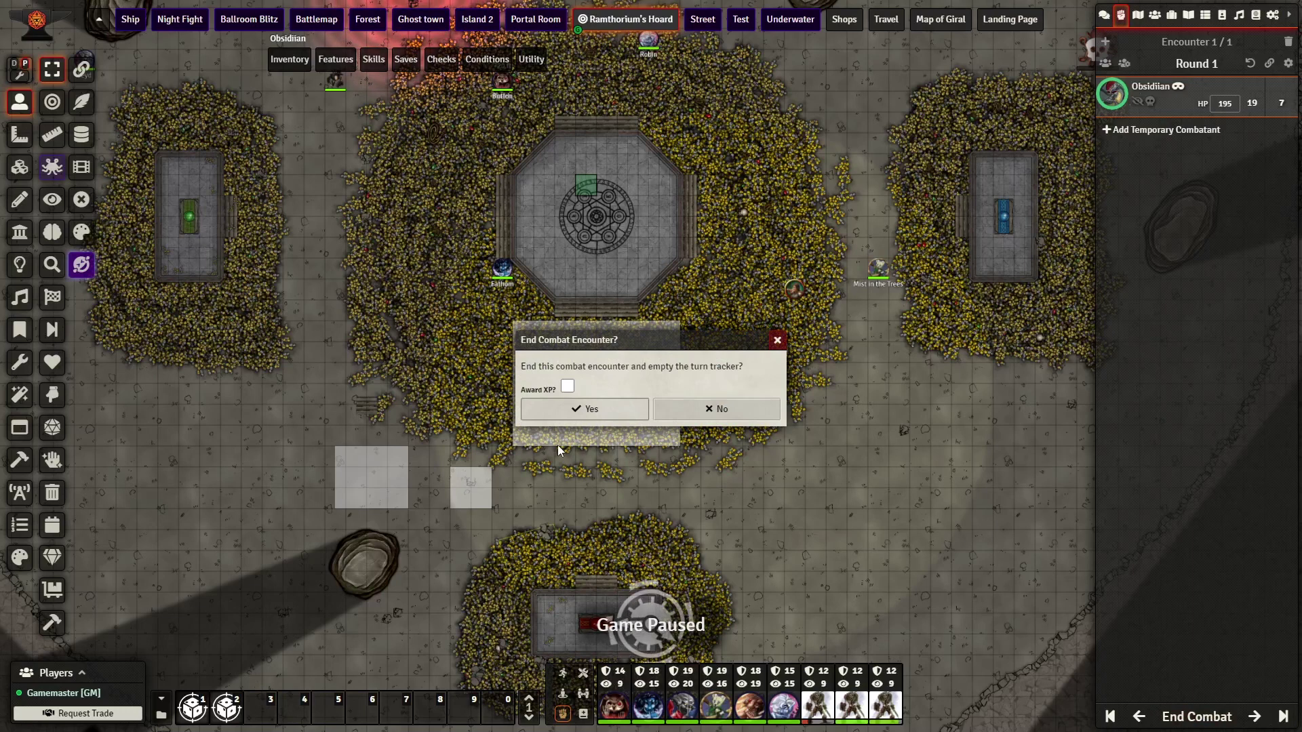
pyautogui.click(567, 407)
pyautogui.click(766, 304)
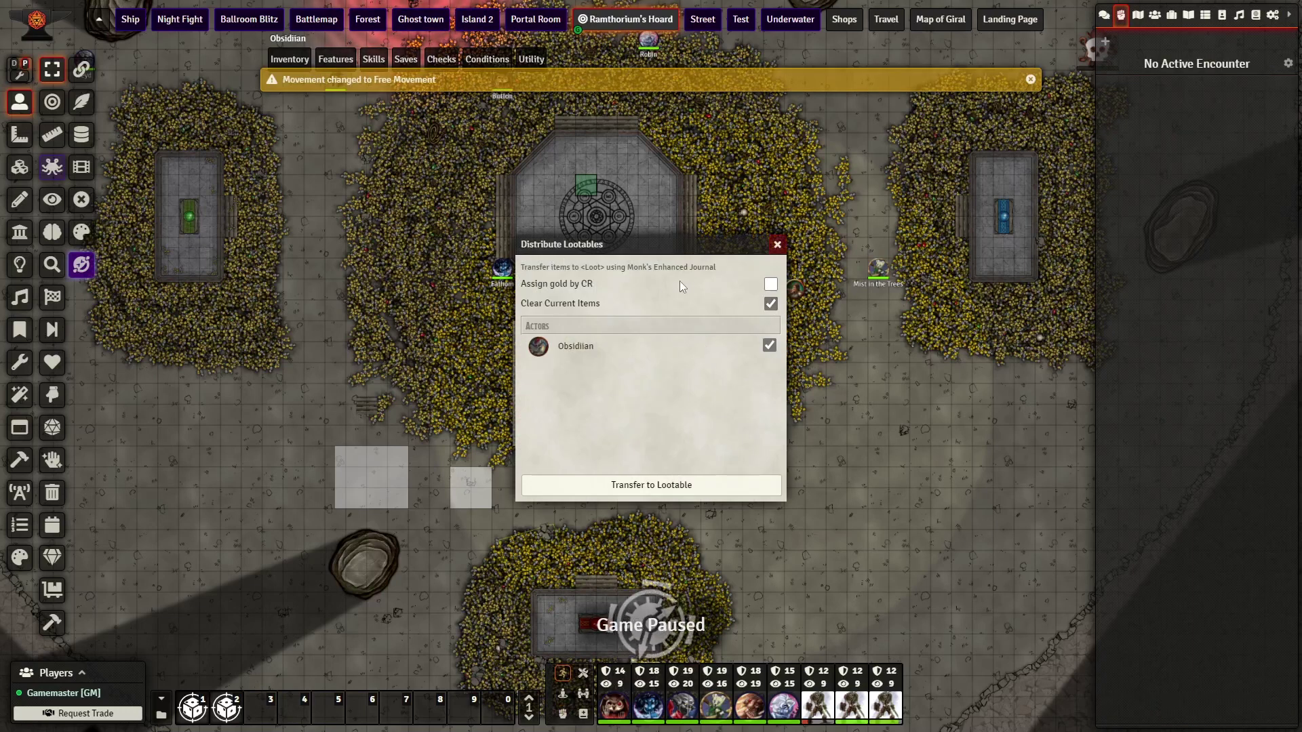
pyautogui.click(652, 486)
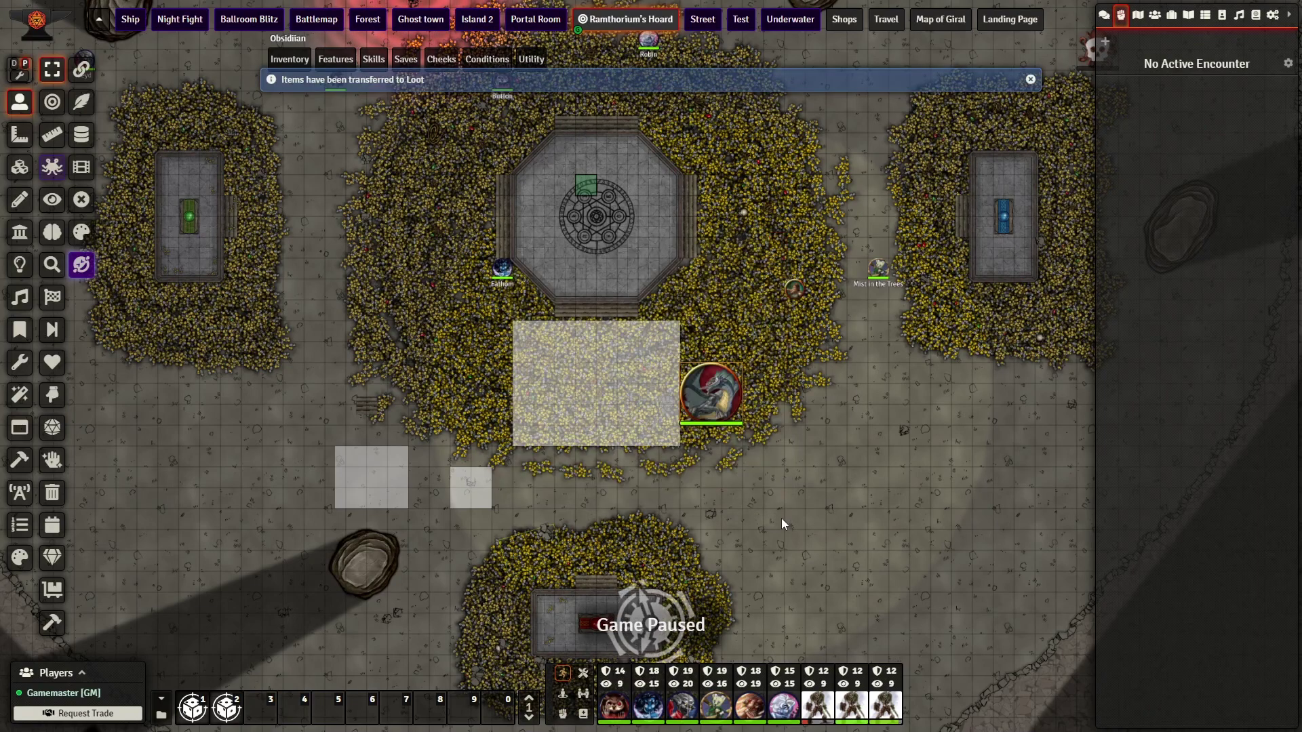
# Trigger the large gold tile to open the Loot journal and look through its item list
pyautogui.doubleClick(595, 379)
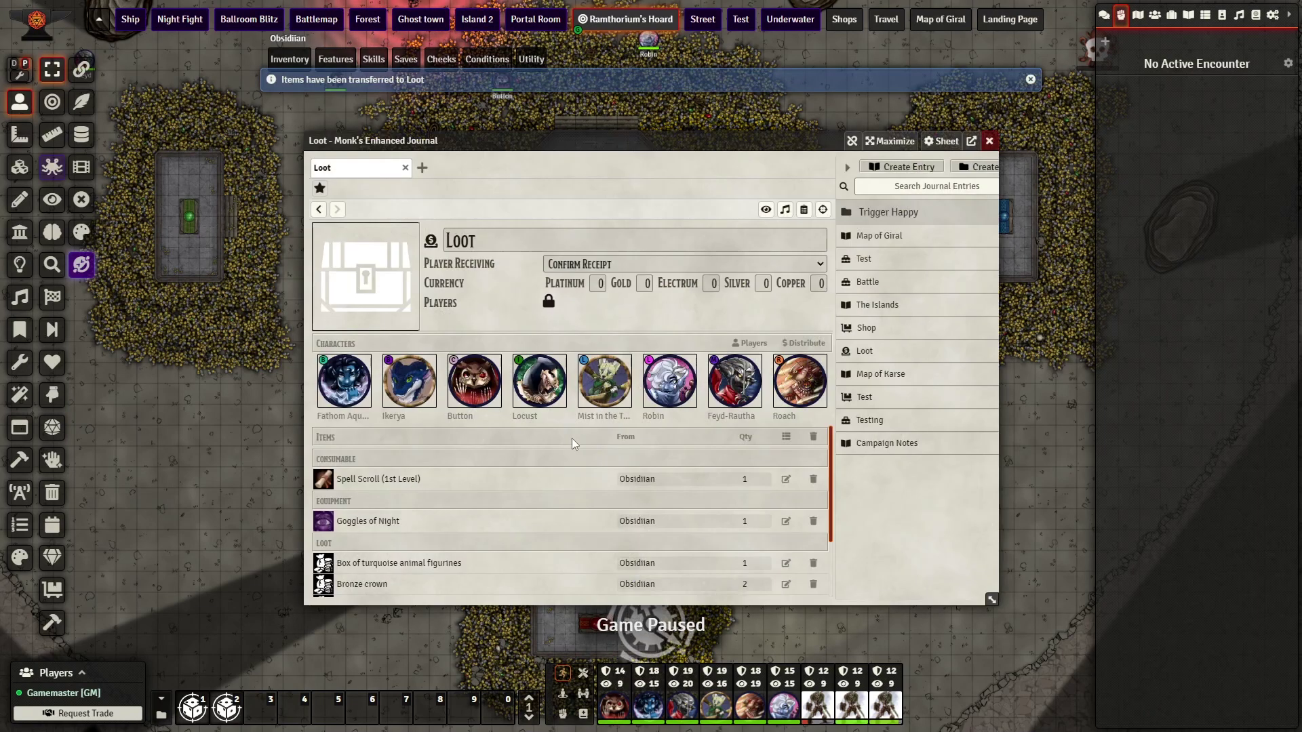
pyautogui.scroll(-5, 563, 494)
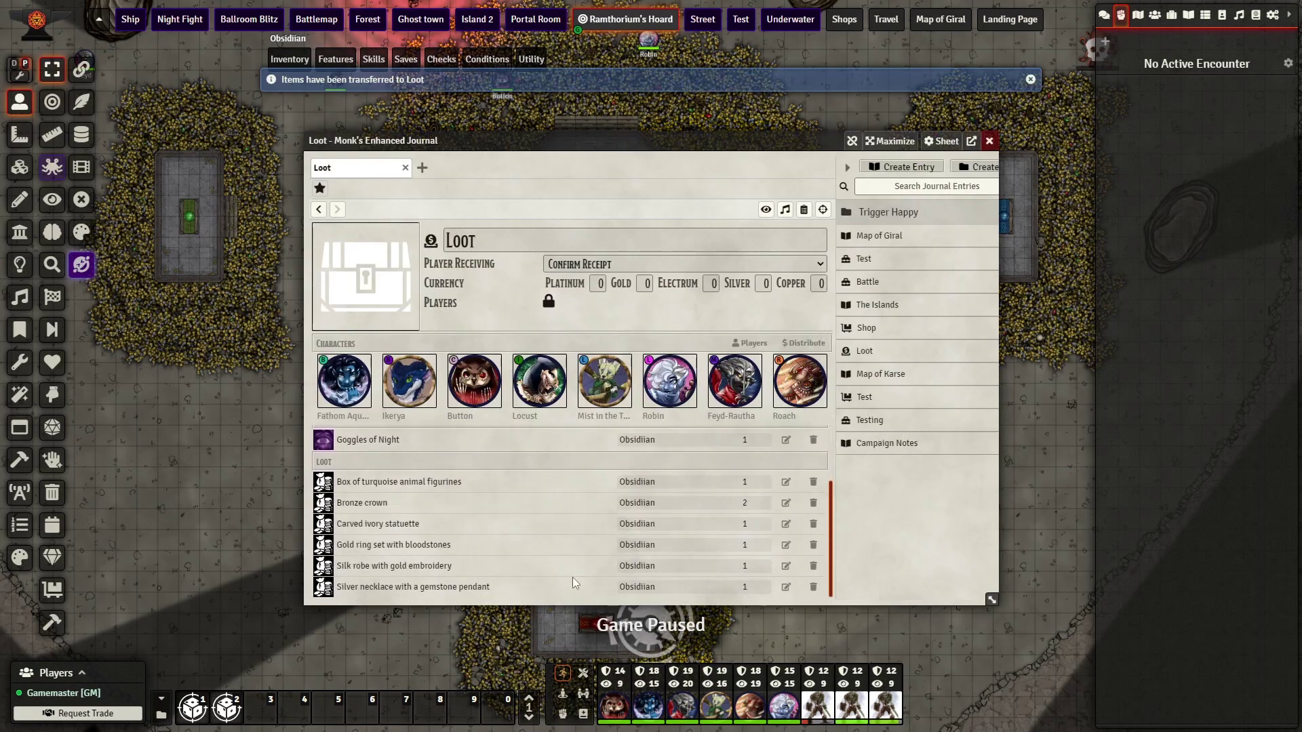
pyautogui.scroll(2, 587, 573)
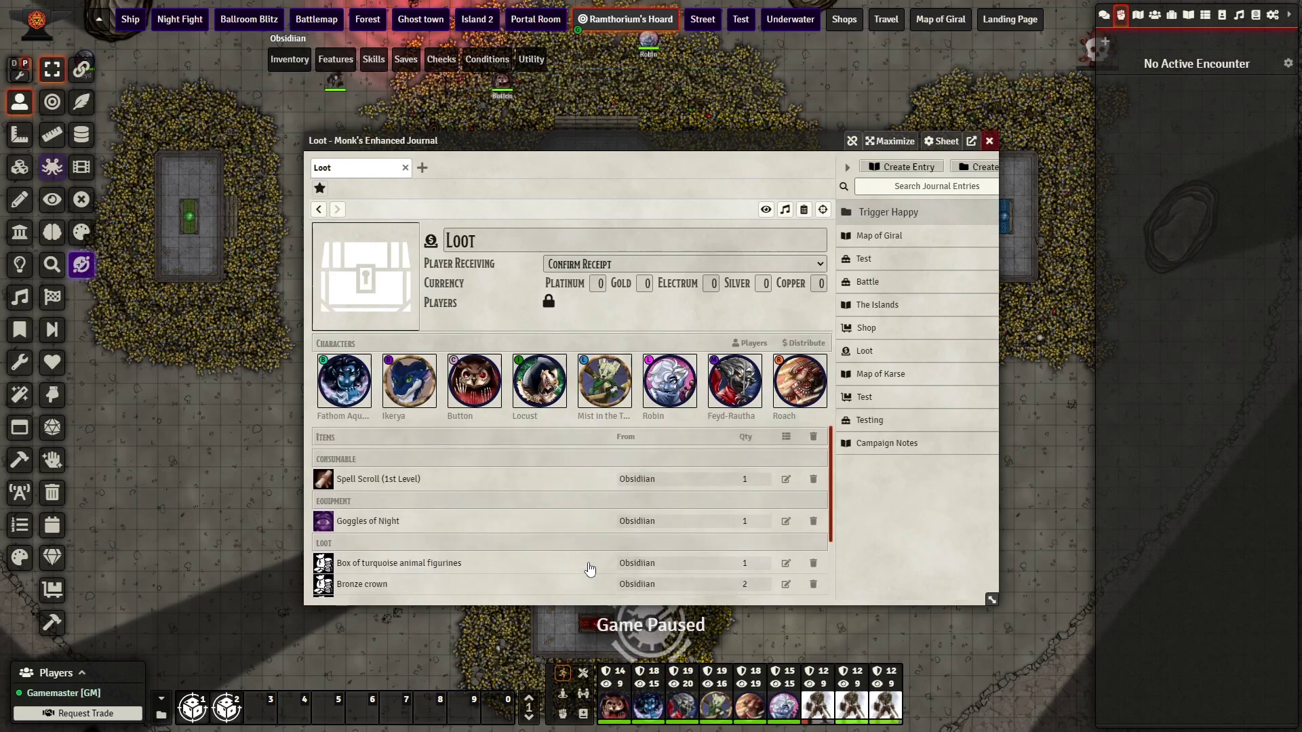